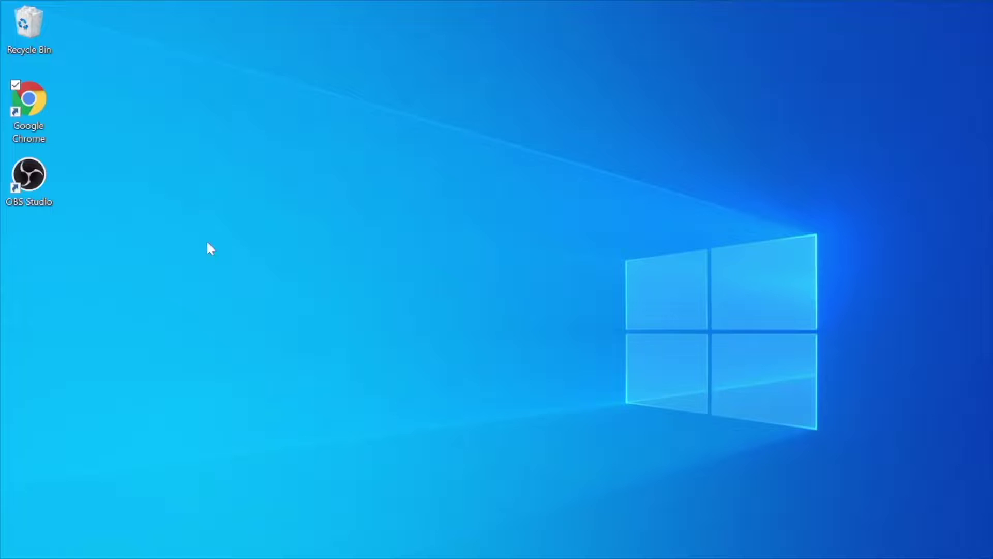
- Search 'ublox' in Chrome and download u-center for Windows v.21.05 from the u-blox page
{"action": "double_click", "coordinate": [28, 104]}
{"action": "type", "text": "ublox ucenter"}
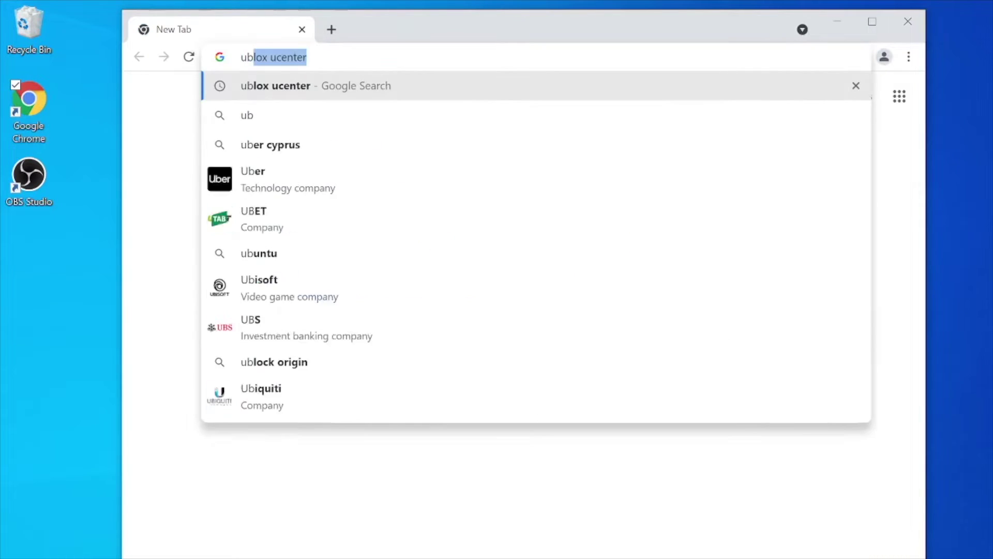
{"action": "key", "text": "Return"}
{"action": "left_click", "coordinate": [355, 245]}
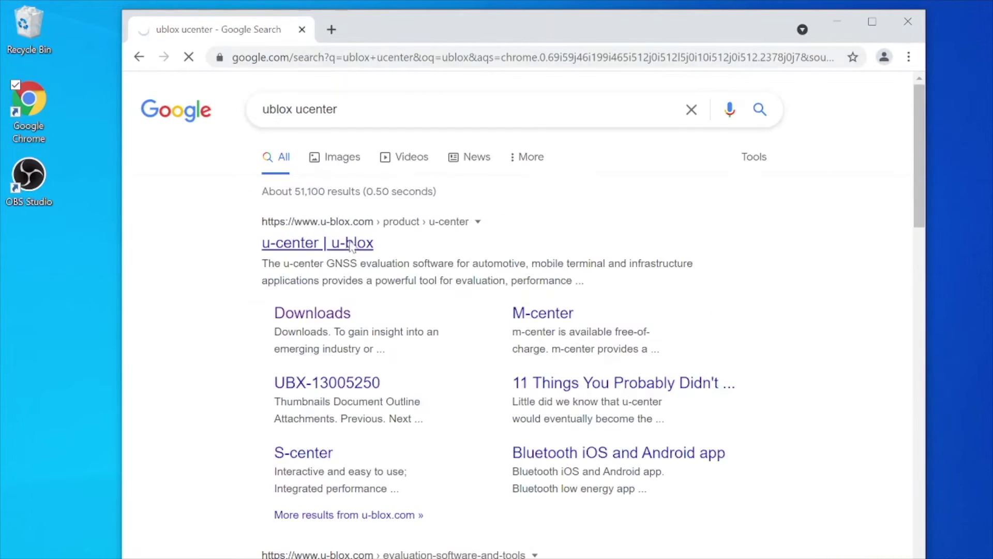
{"action": "scroll", "coordinate": [432, 326], "scroll_direction": "down", "scroll_amount": 10}
{"action": "left_click", "coordinate": [393, 311]}
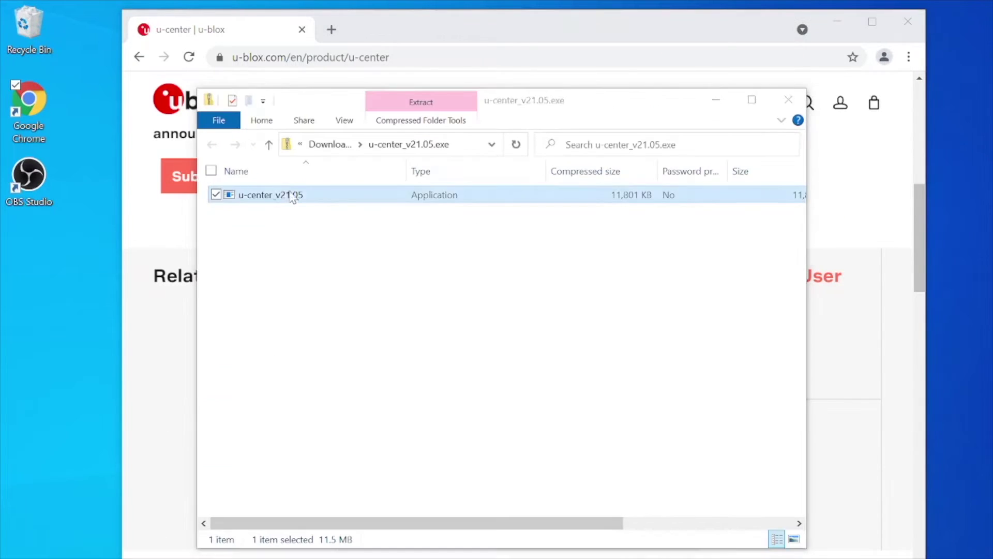
- Install u-center v21.05 with the default components and install location
{"action": "double_click", "coordinate": [292, 197]}
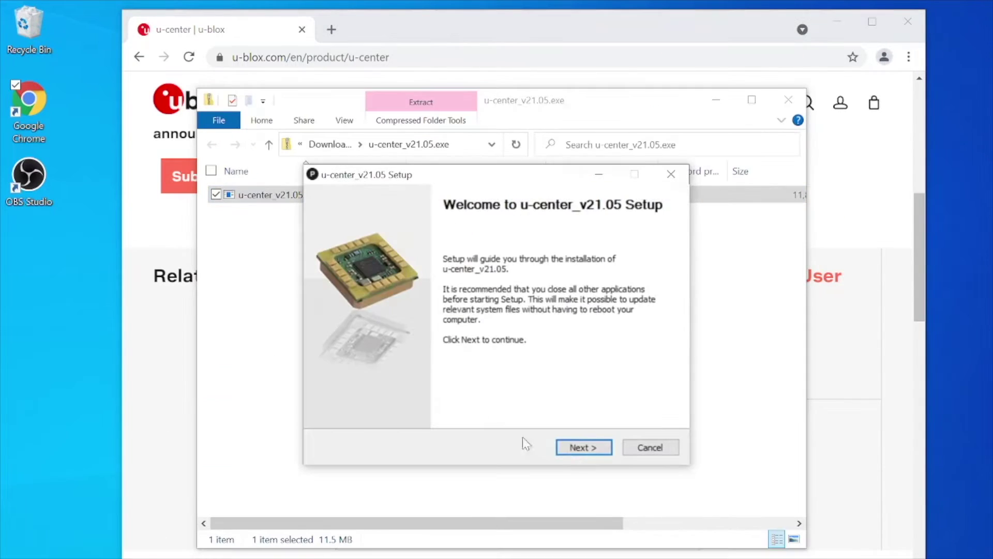
{"action": "left_click", "coordinate": [582, 447]}
{"action": "left_click", "coordinate": [582, 447]}
{"action": "left_click", "coordinate": [583, 447]}
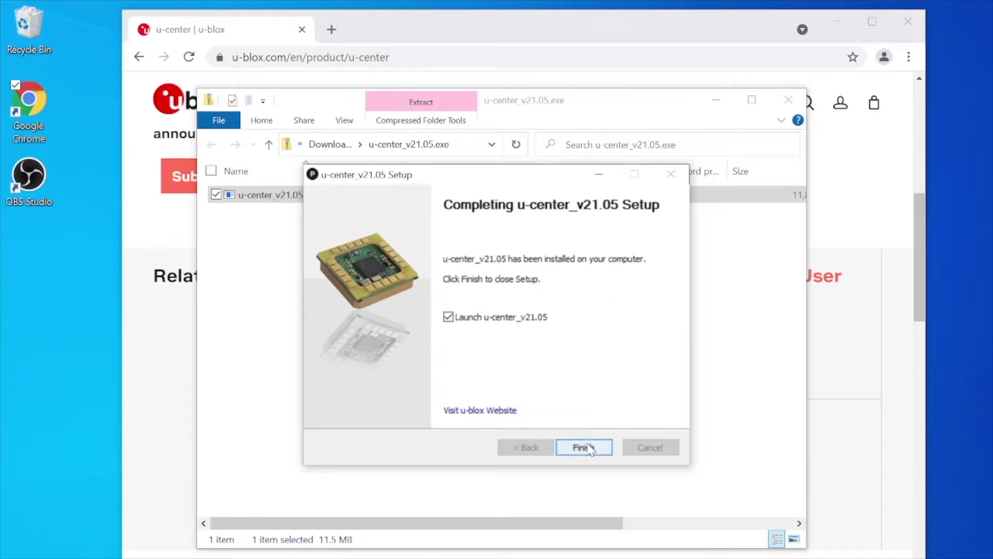
{"action": "left_click", "coordinate": [585, 447]}
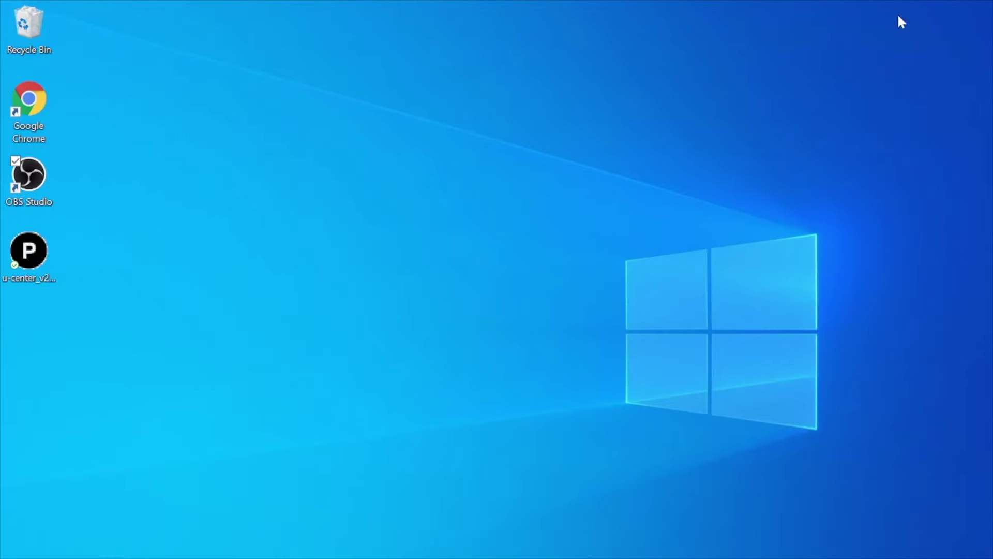
{"action": "left_click", "coordinate": [40, 249]}
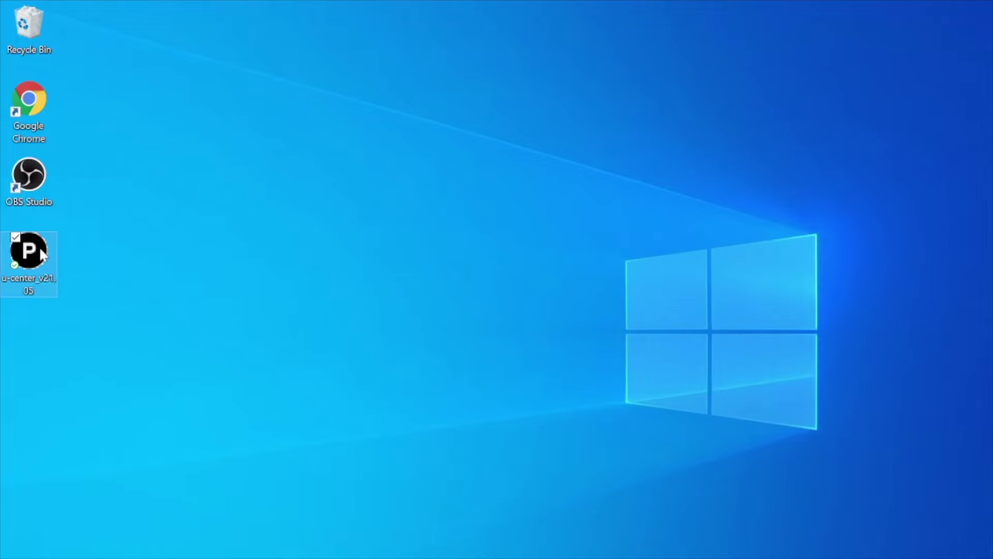
- Launch u-center and connect to the receiver on COM3 at 115'200 baud
{"action": "double_click", "coordinate": [40, 248]}
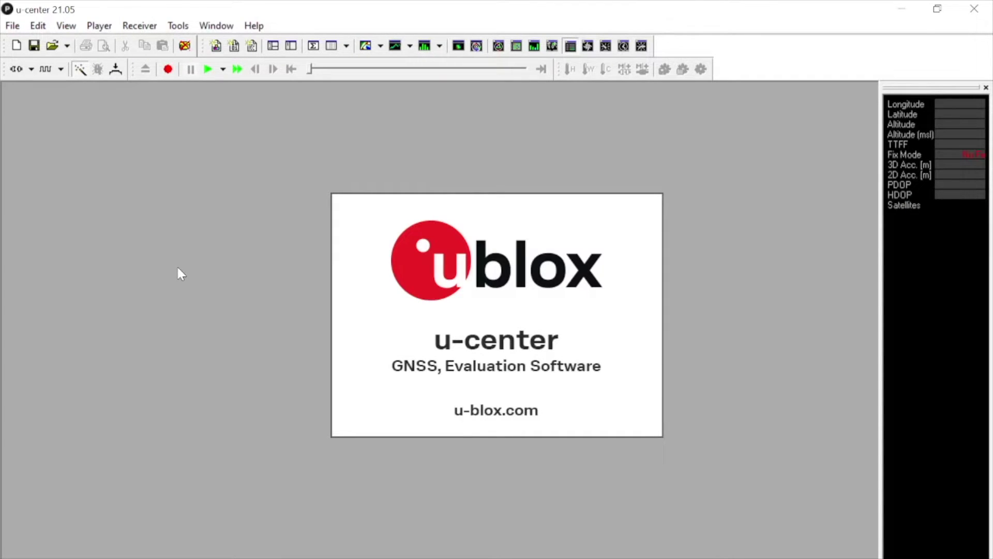
{"action": "left_click", "coordinate": [61, 69]}
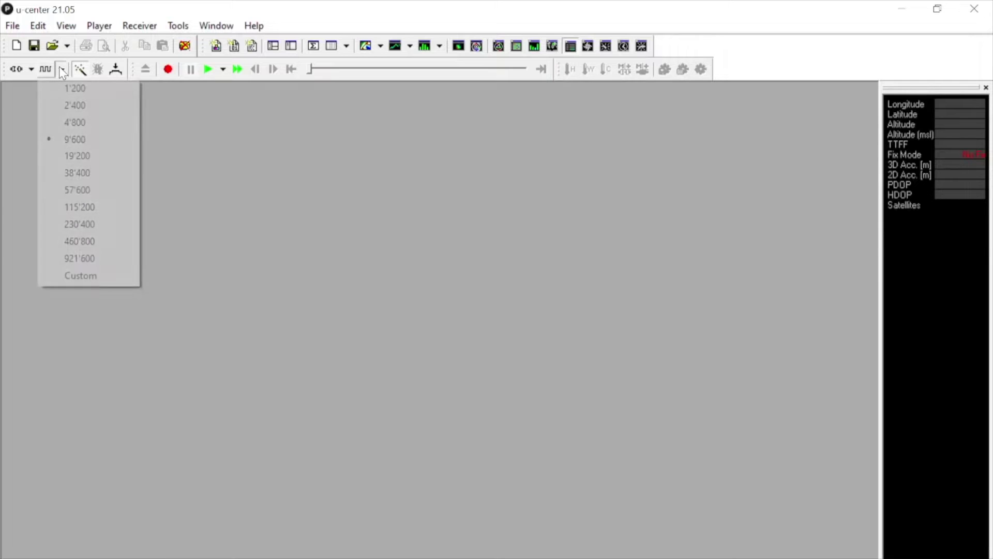
{"action": "left_click", "coordinate": [91, 211]}
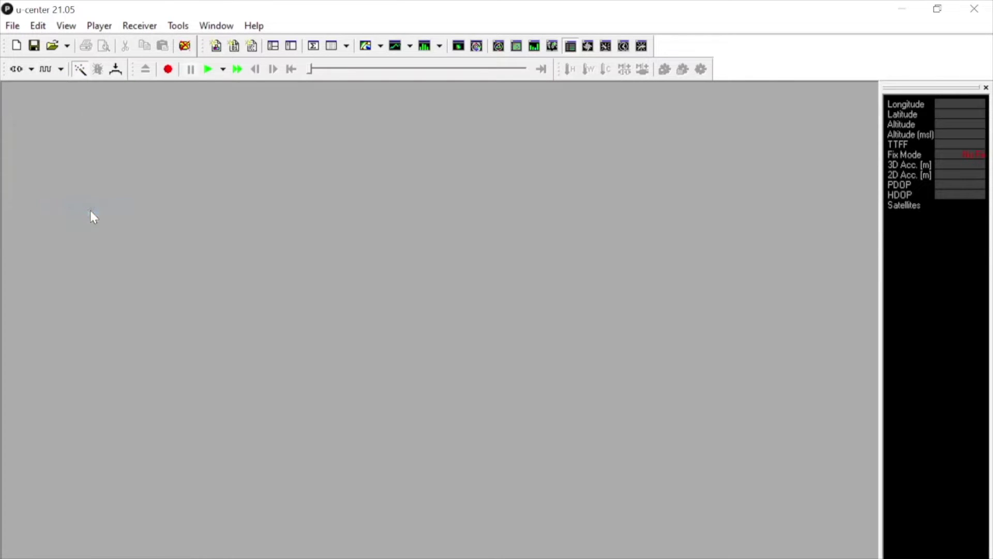
{"action": "left_click", "coordinate": [31, 69]}
{"action": "left_click", "coordinate": [47, 109]}
{"action": "left_click", "coordinate": [139, 25]}
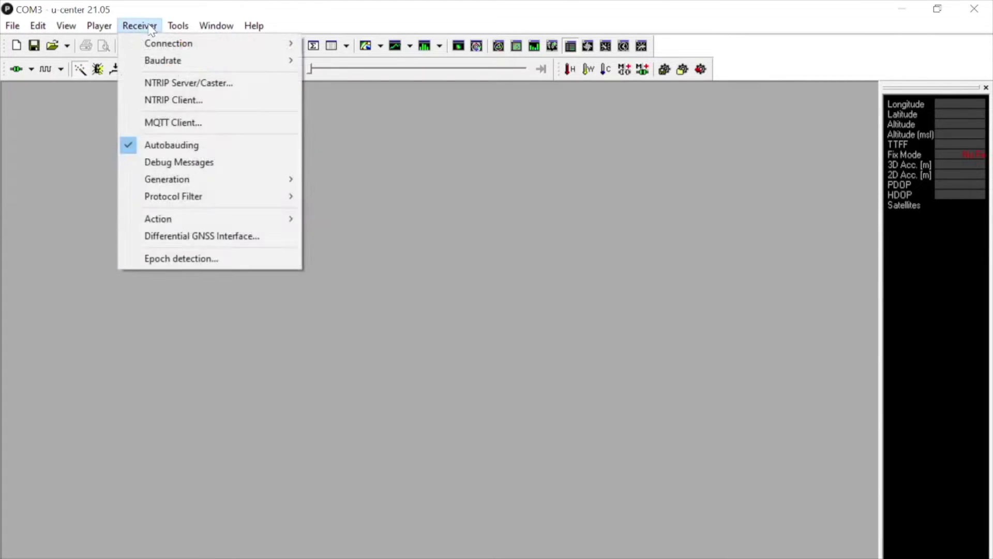
{"action": "mouse_move", "coordinate": [173, 30]}
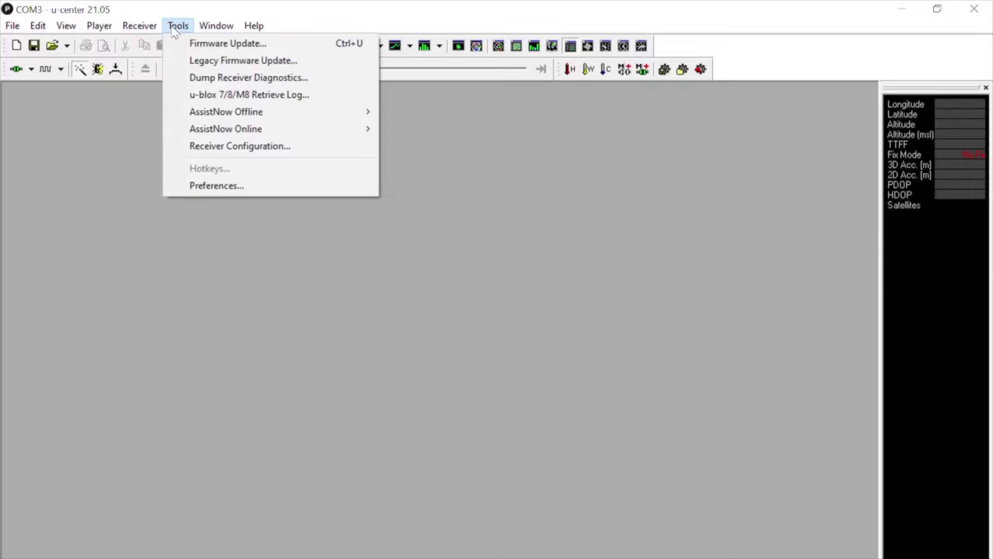
- Back up the receiver configuration to the file 2021-08-15.txt with Transfer GNSS -> File
{"action": "left_click", "coordinate": [218, 148]}
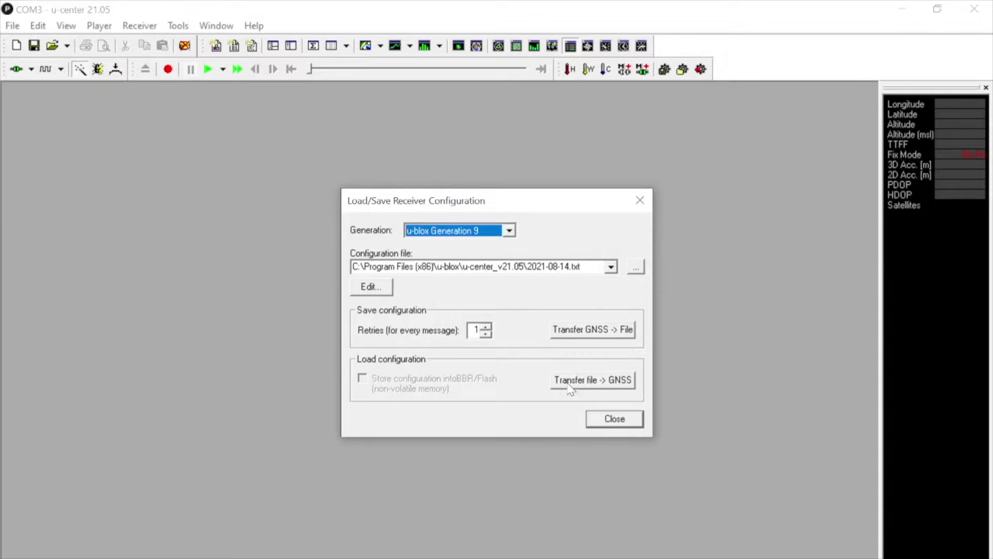
{"action": "key", "text": "Tab"}
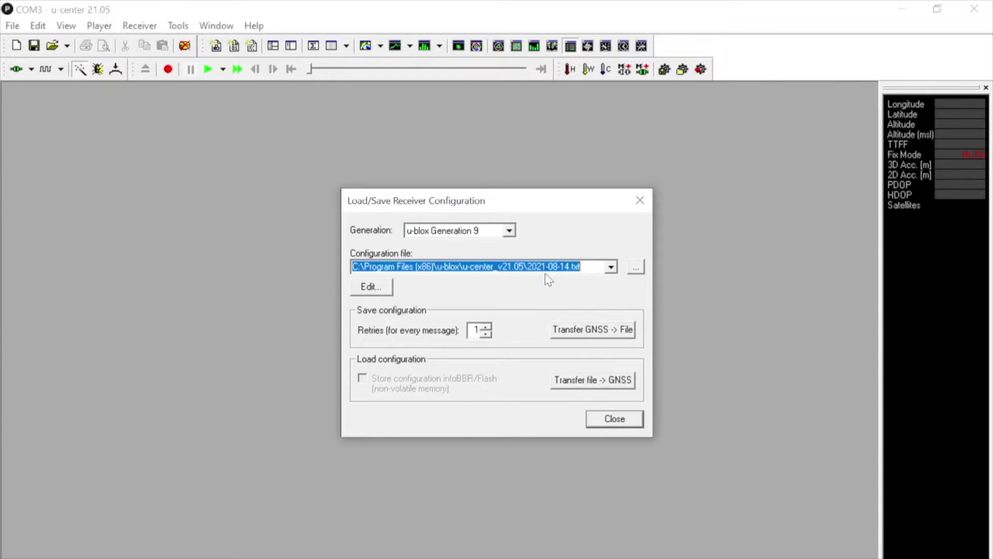
{"action": "left_click", "coordinate": [634, 267]}
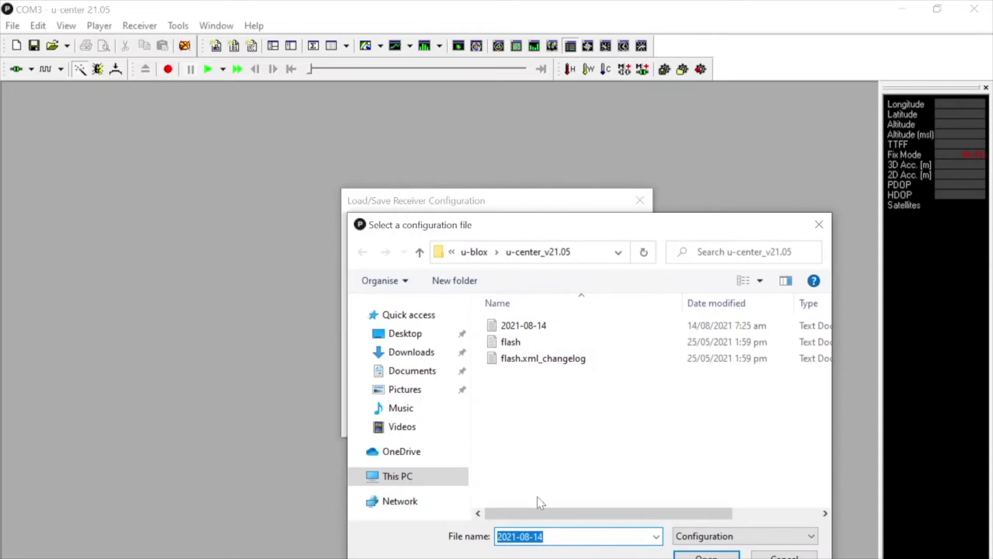
{"action": "key", "text": "Right"}
{"action": "key", "text": "BackSpace"}
{"action": "type", "text": "5"}
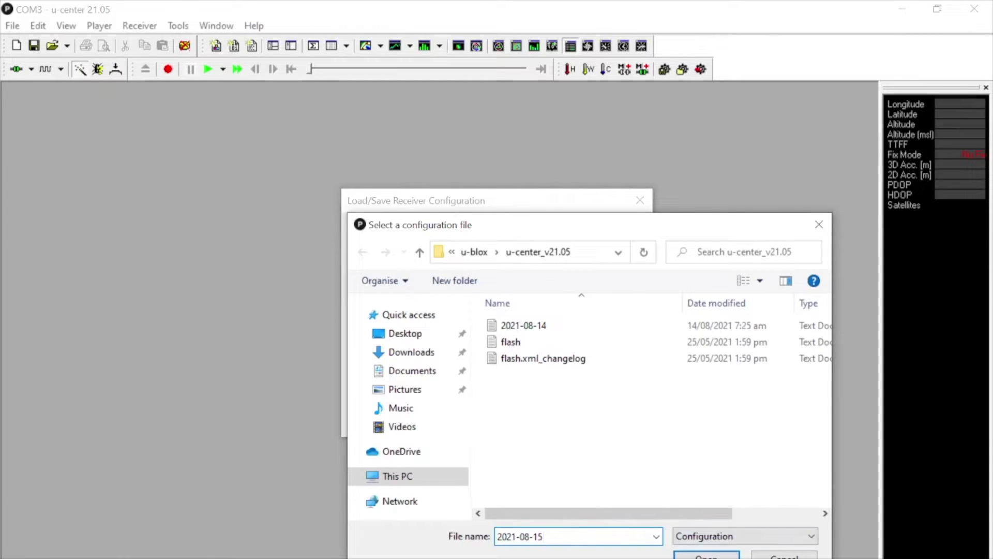
{"action": "key", "text": "Return"}
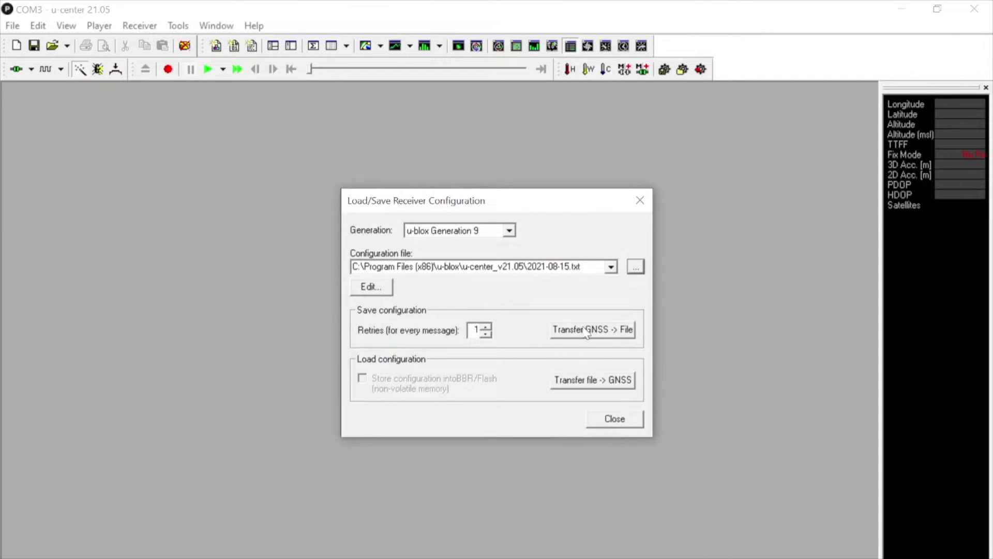
{"action": "left_click", "coordinate": [585, 336]}
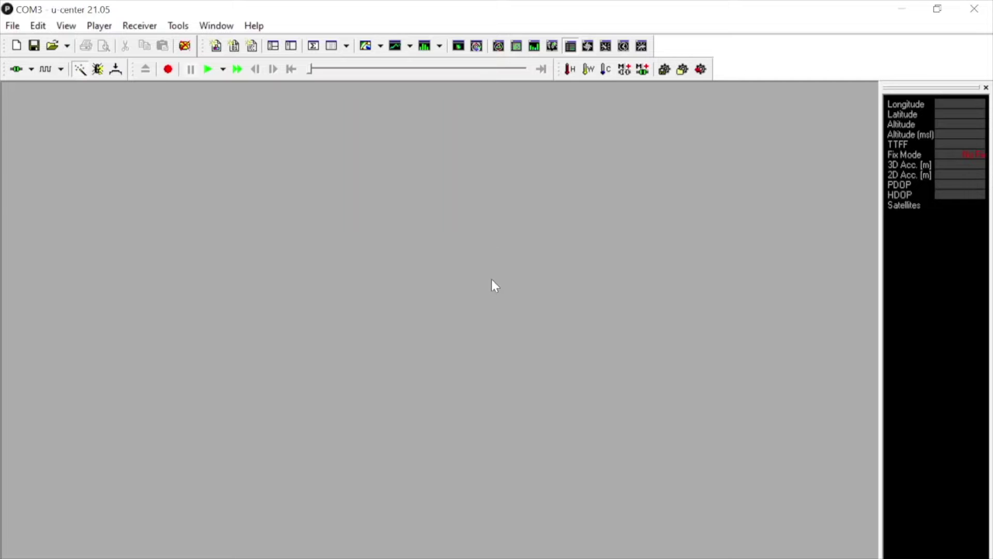
{"action": "left_click", "coordinate": [172, 27]}
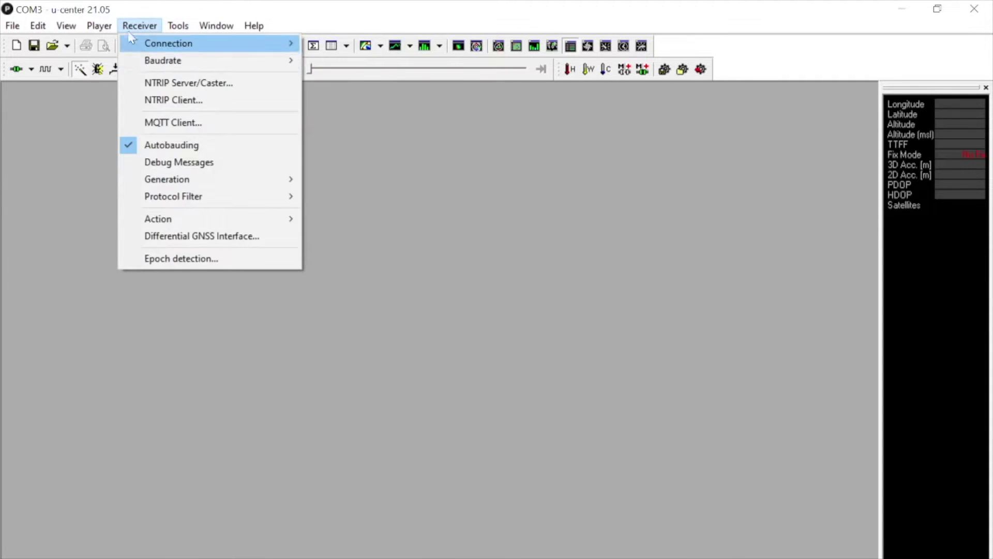
- Open the Messages view, collapse NMEA and RTCM3, and expand UBX > CFG
{"action": "mouse_move", "coordinate": [66, 25]}
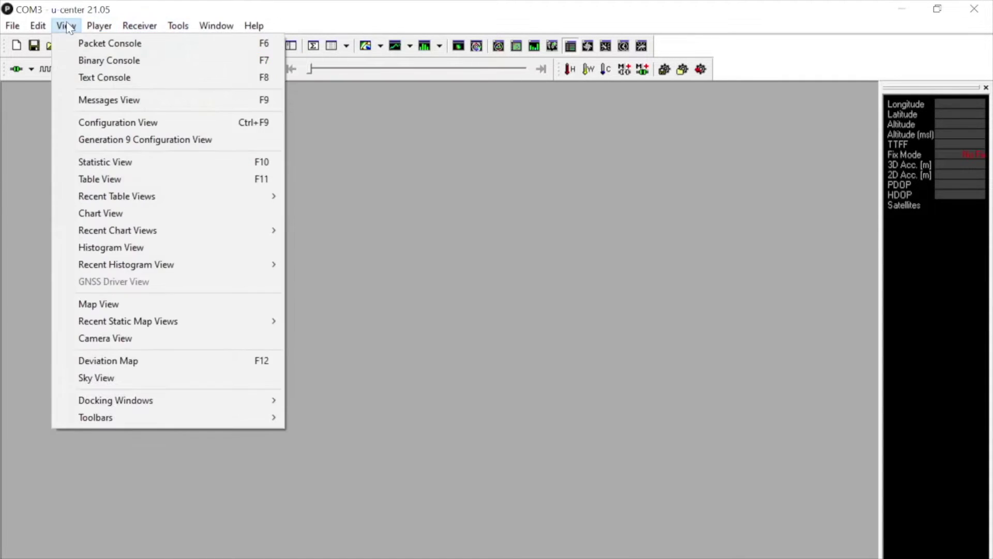
{"action": "left_click", "coordinate": [117, 101]}
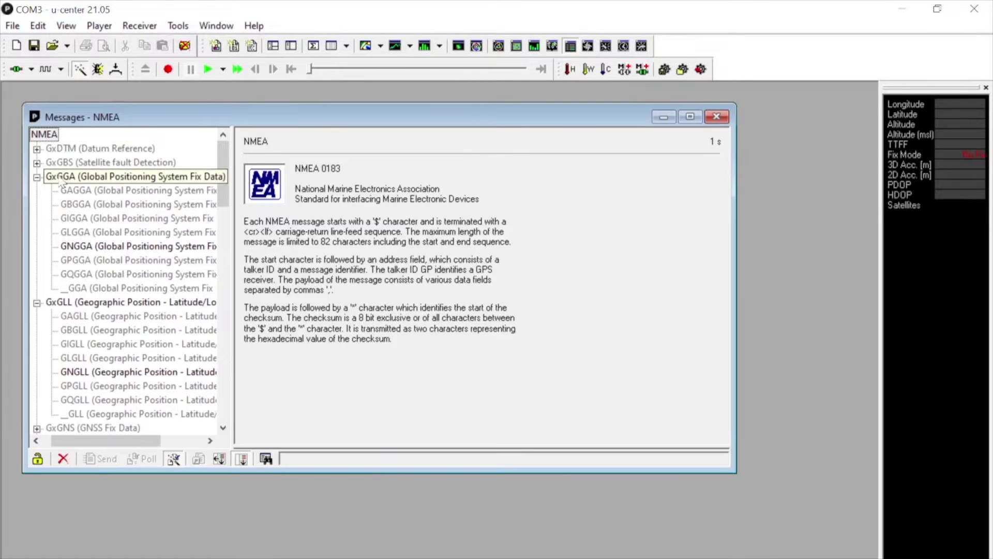
{"action": "left_click", "coordinate": [36, 440]}
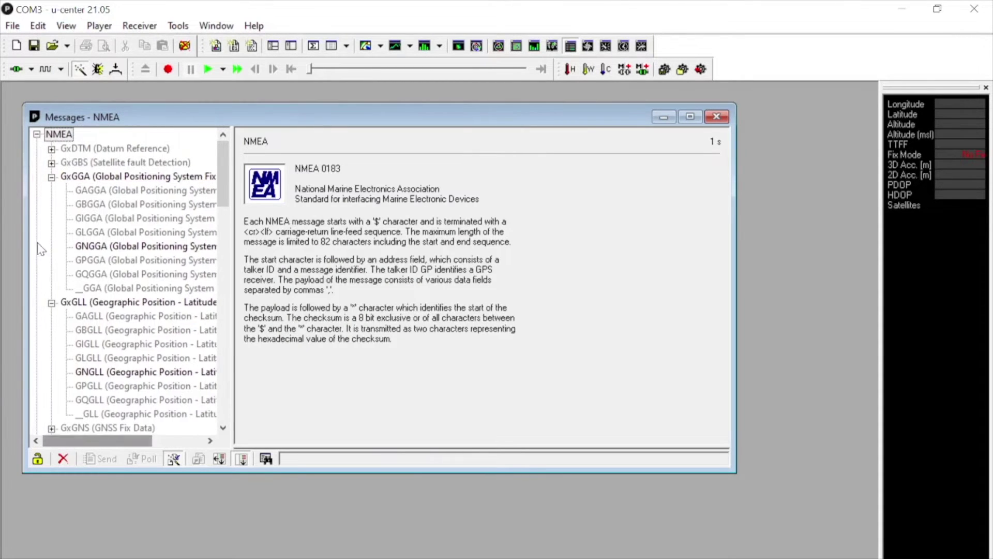
{"action": "left_click", "coordinate": [37, 135]}
{"action": "left_click", "coordinate": [37, 163]}
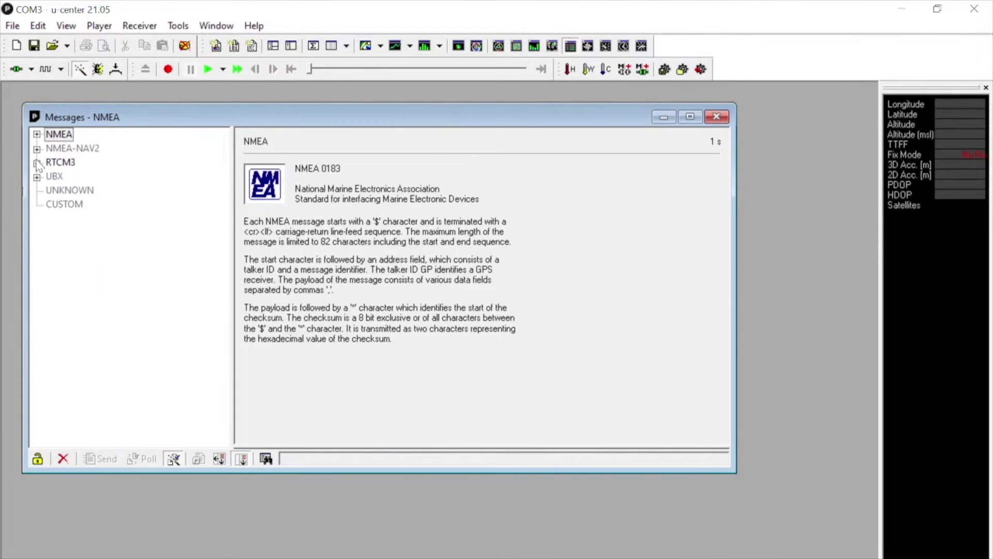
{"action": "left_click", "coordinate": [37, 176]}
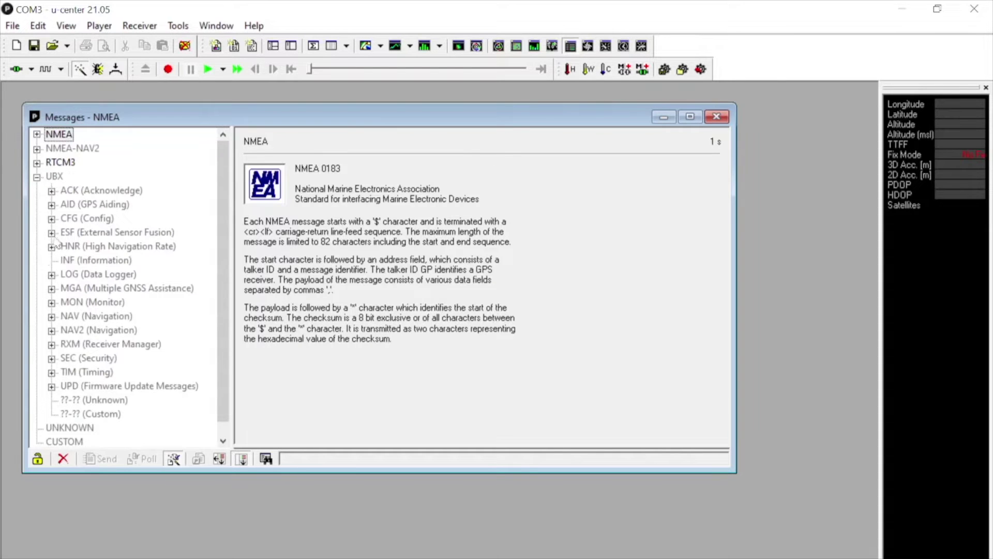
{"action": "left_click", "coordinate": [51, 219]}
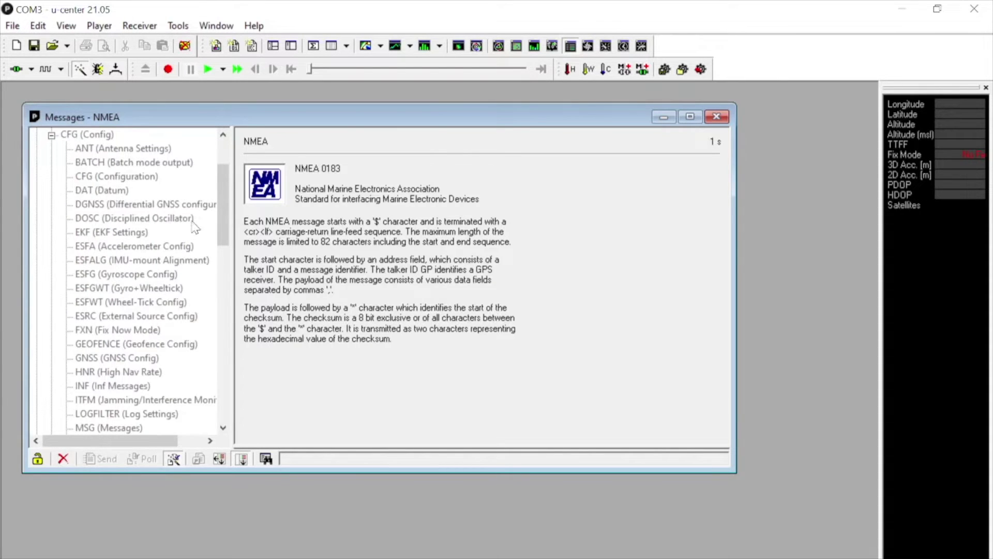
{"action": "scroll", "coordinate": [231, 224], "scroll_direction": "down", "scroll_amount": 2}
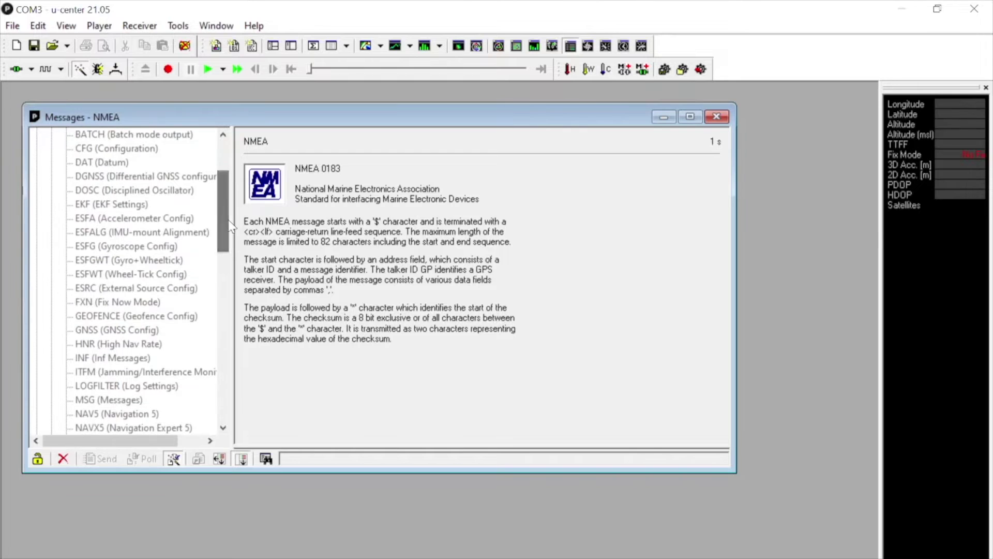
- Send 'Revert to default configuration' for BBR and FLASH from the UBX CFG-CFG page
{"action": "left_click", "coordinate": [156, 150]}
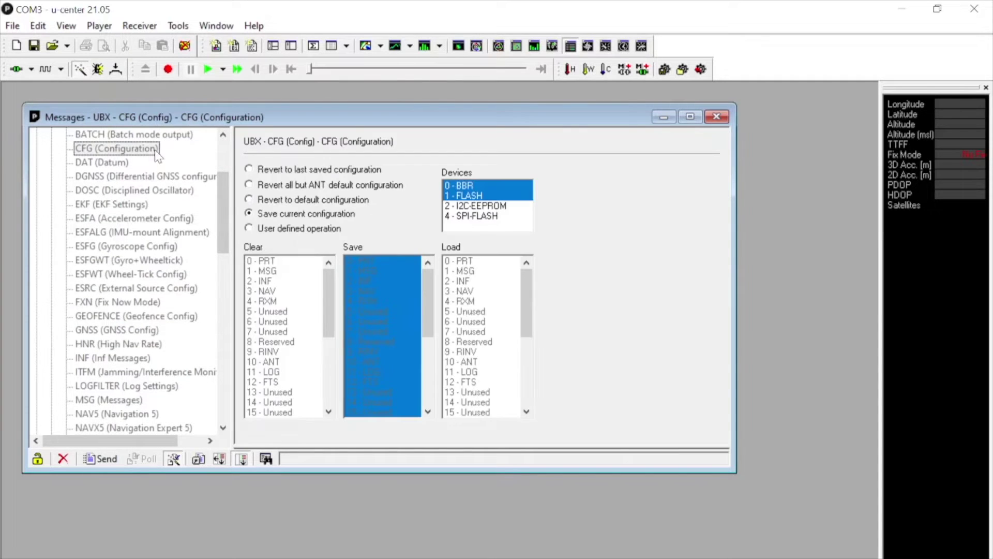
{"action": "left_click", "coordinate": [260, 202]}
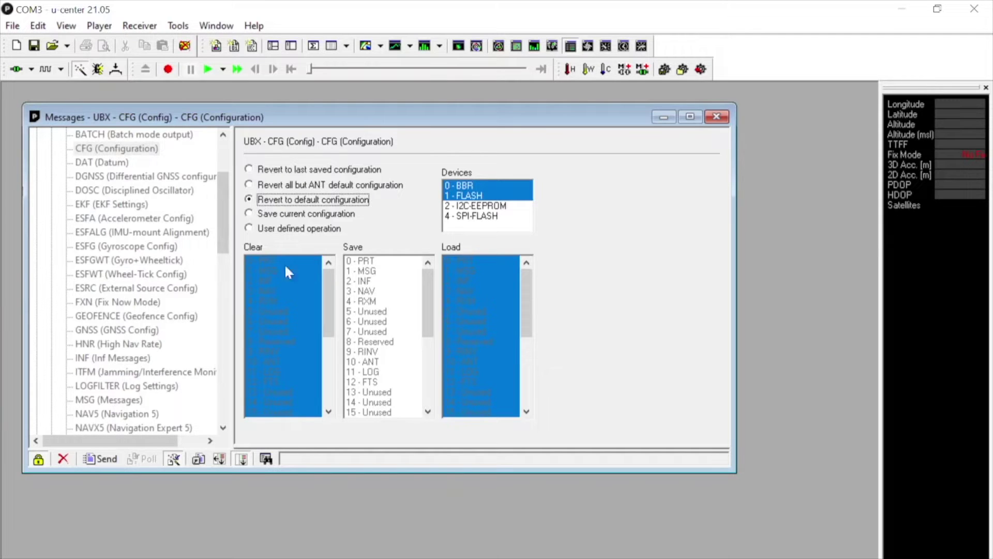
{"action": "left_click", "coordinate": [108, 460]}
{"action": "mouse_move", "coordinate": [227, 219]}
{"action": "left_mouse_down"}
{"action": "mouse_move", "coordinate": [226, 201]}
{"action": "mouse_move", "coordinate": [230, 232]}
{"action": "left_mouse_up"}
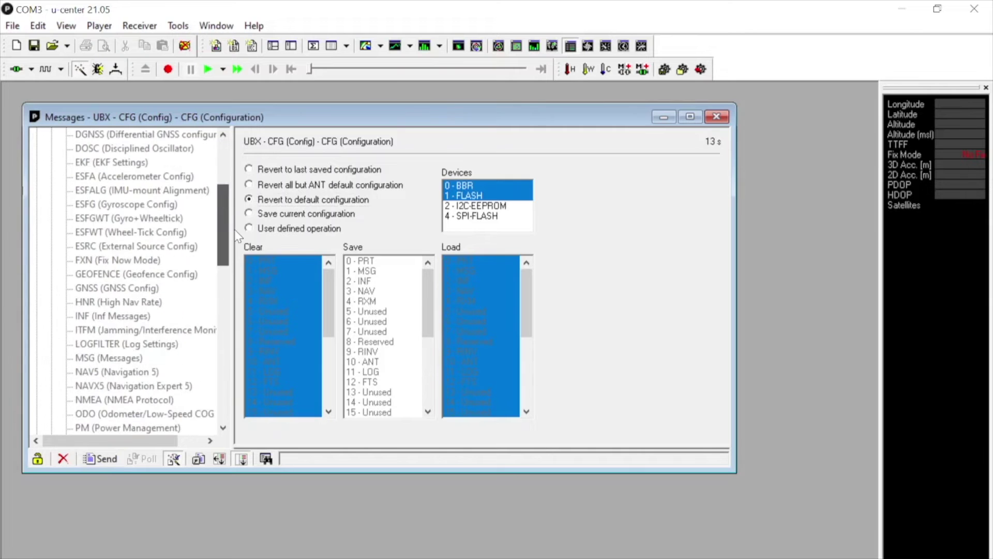
- In CFG-MSG, enable RTCM3.3 messages 1005 and 1074 on USB and send each
{"action": "left_click", "coordinate": [138, 359]}
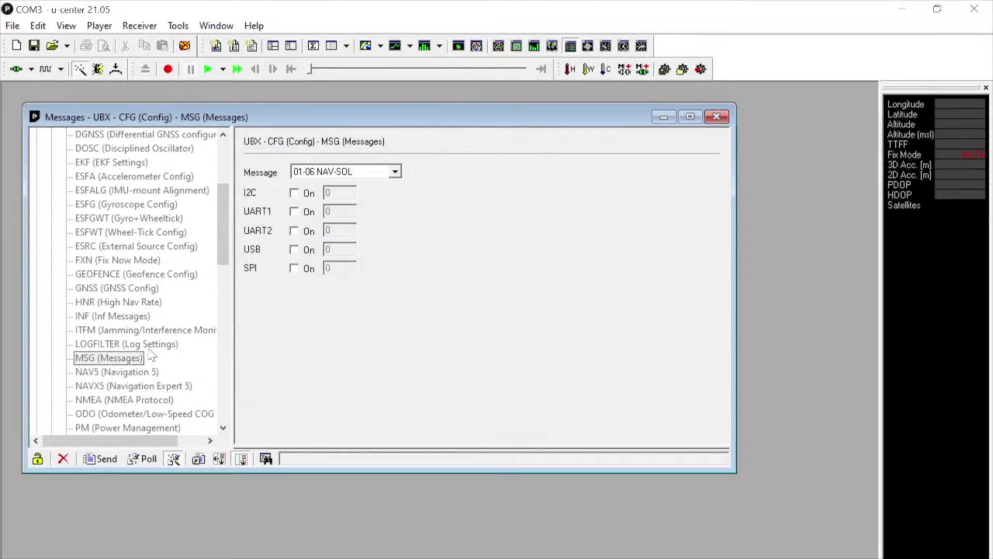
{"action": "left_click", "coordinate": [395, 171]}
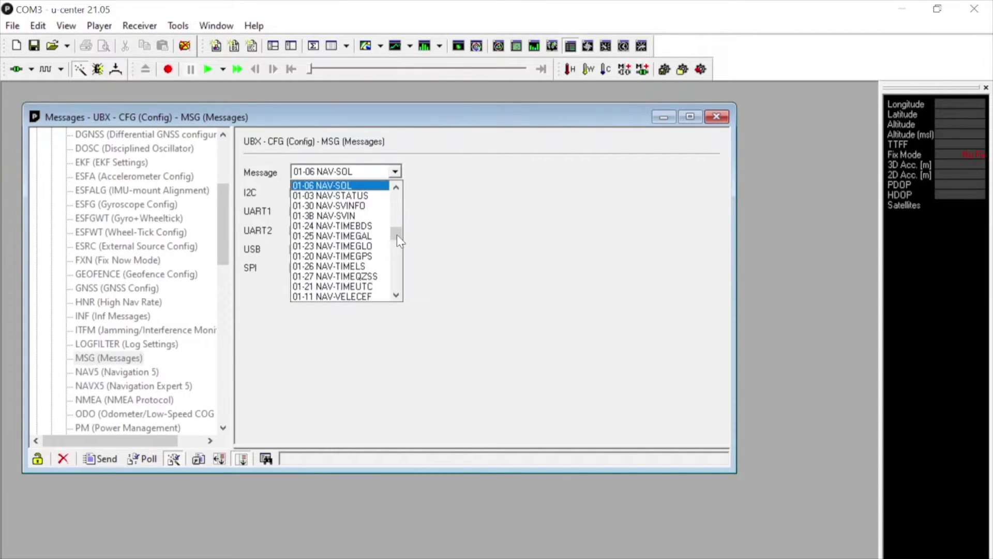
{"action": "left_click_drag", "start_coordinate": [399, 240], "coordinate": [398, 285]}
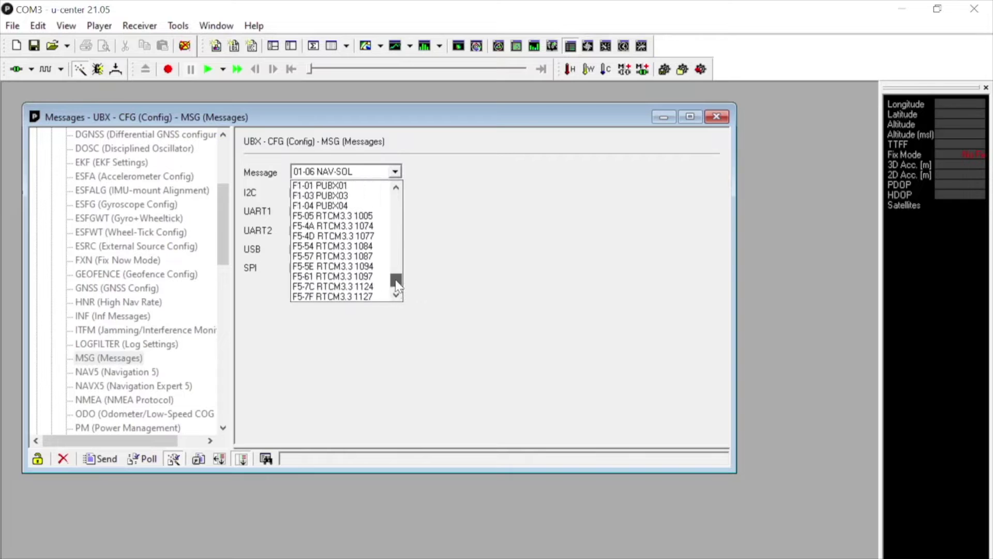
{"action": "left_click", "coordinate": [368, 216]}
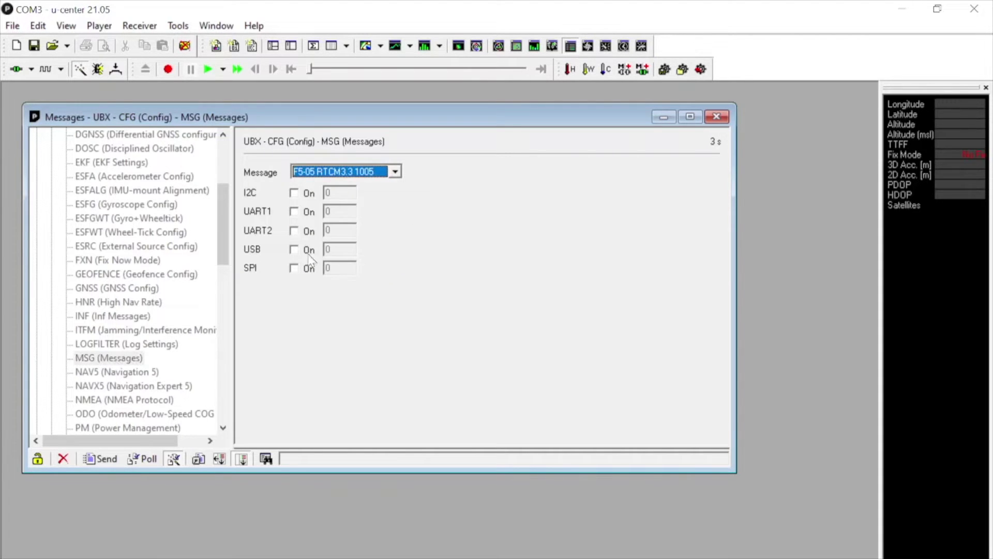
{"action": "left_click", "coordinate": [293, 250]}
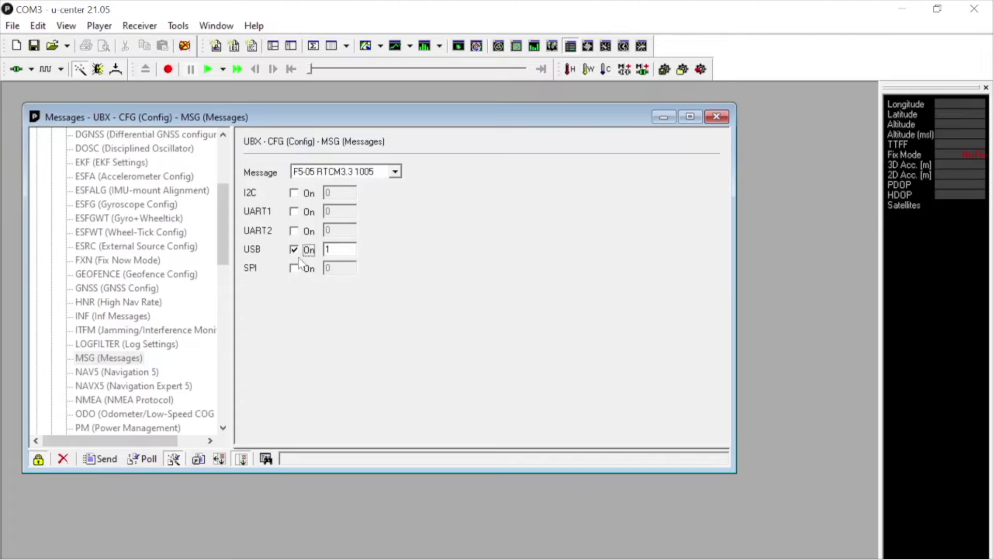
{"action": "left_click", "coordinate": [102, 460]}
{"action": "left_click", "coordinate": [396, 172]}
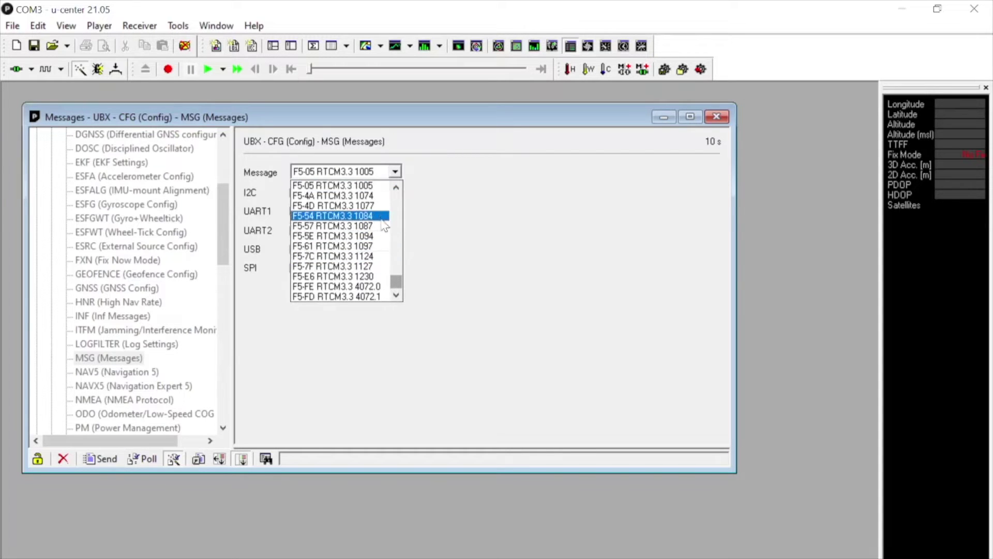
{"action": "left_click", "coordinate": [381, 196]}
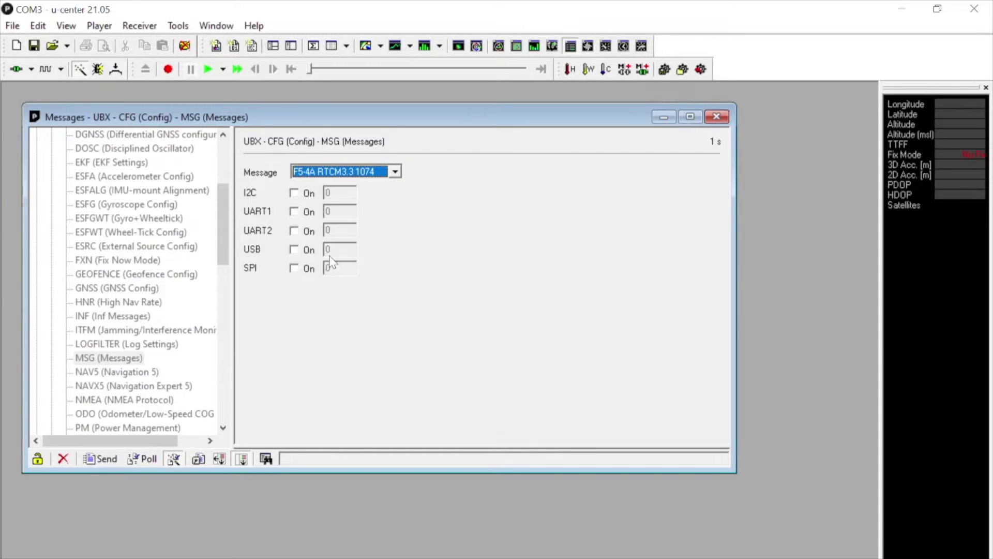
{"action": "left_click", "coordinate": [299, 251]}
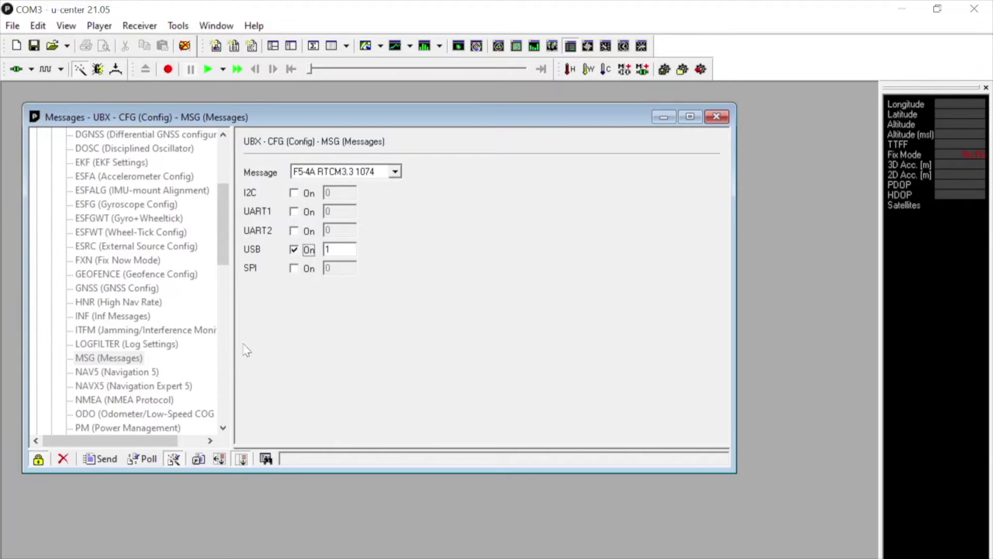
{"action": "left_click", "coordinate": [103, 459]}
- Enable RTCM3.3 messages 1084 and 1094 on USB and send each
{"action": "left_click", "coordinate": [396, 172]}
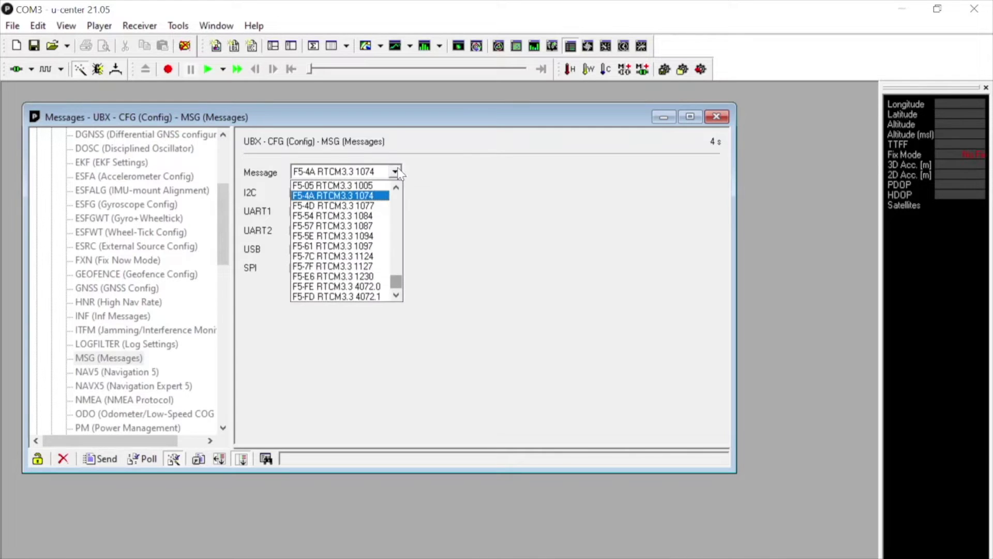
{"action": "left_click", "coordinate": [381, 217]}
{"action": "left_click", "coordinate": [294, 250]}
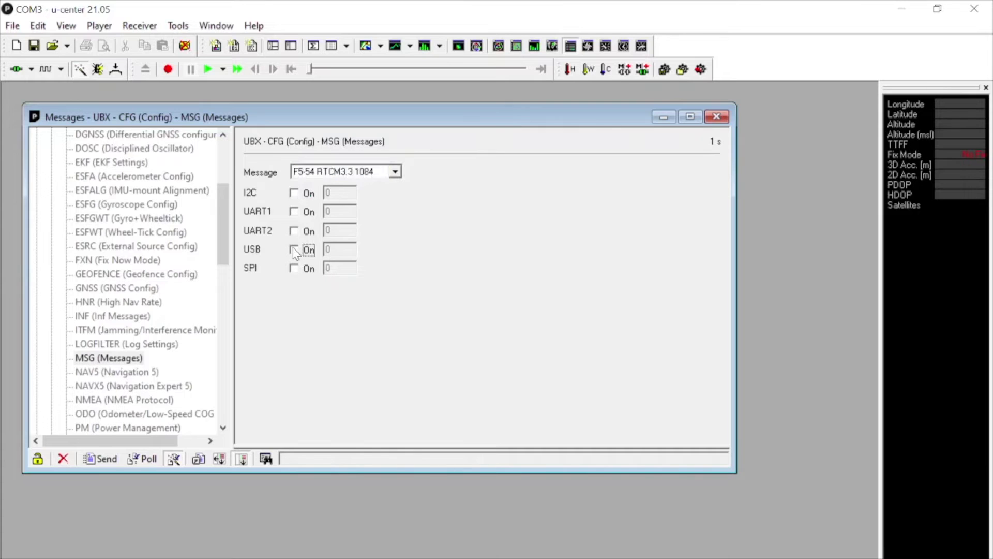
{"action": "left_click", "coordinate": [100, 459]}
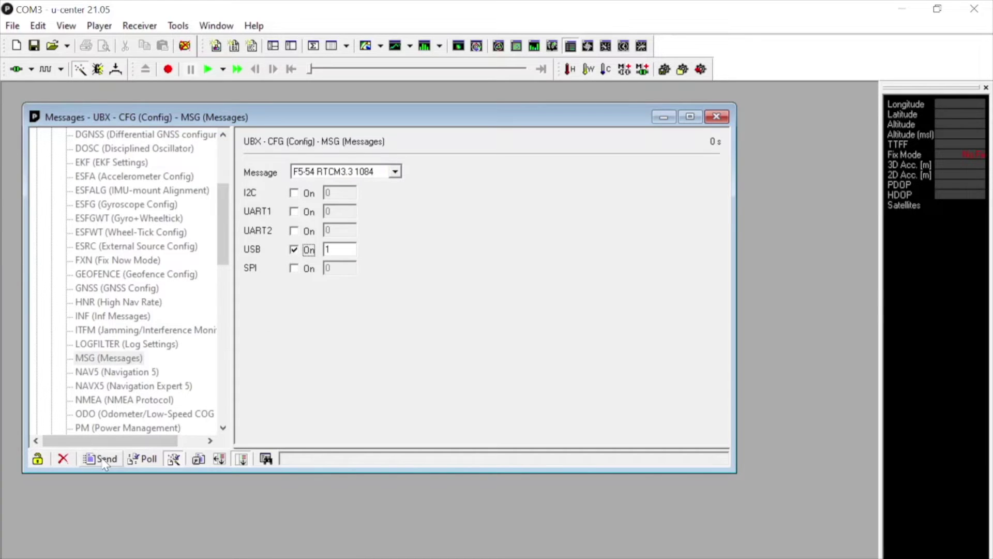
{"action": "left_click", "coordinate": [395, 171]}
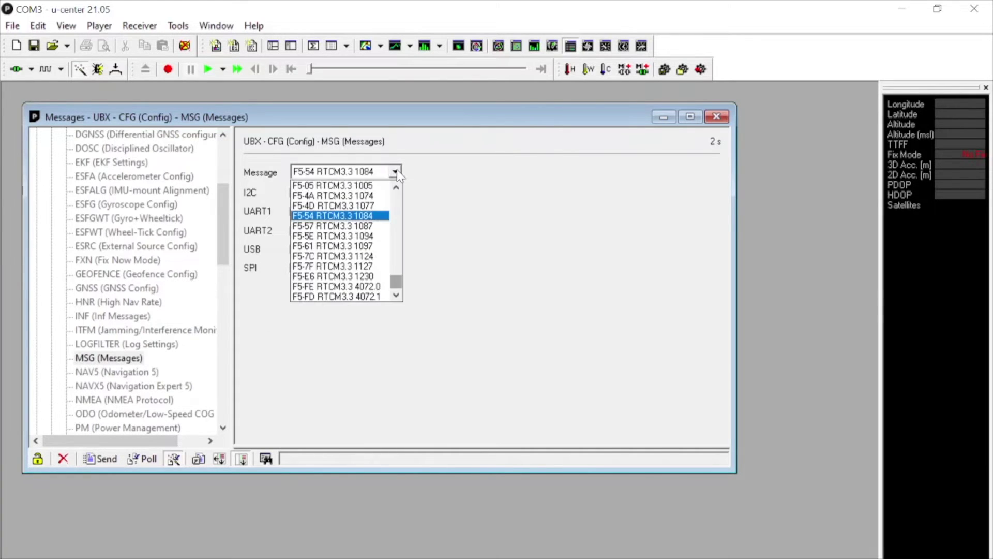
{"action": "left_click", "coordinate": [381, 240]}
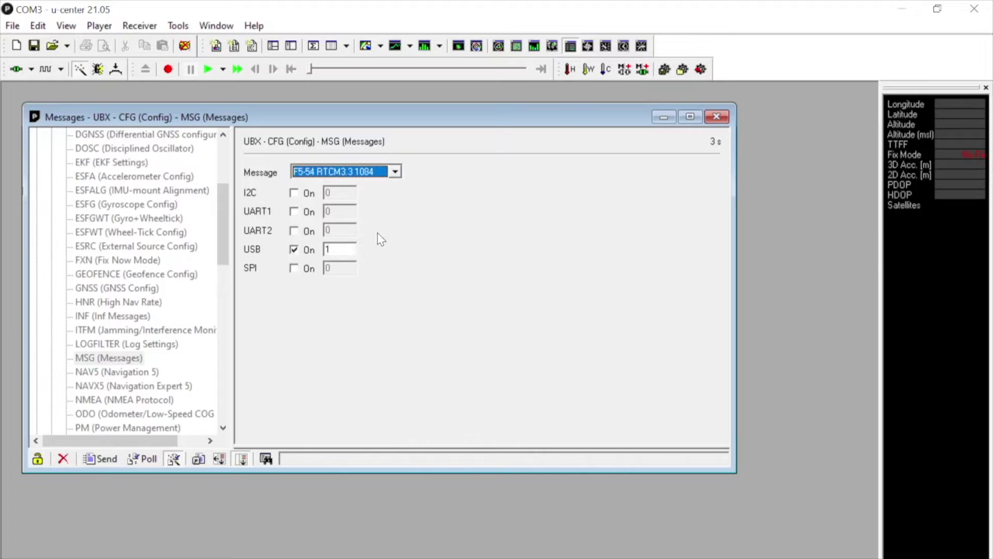
{"action": "key", "text": "Down"}
{"action": "left_click", "coordinate": [294, 250]}
{"action": "left_click", "coordinate": [100, 459]}
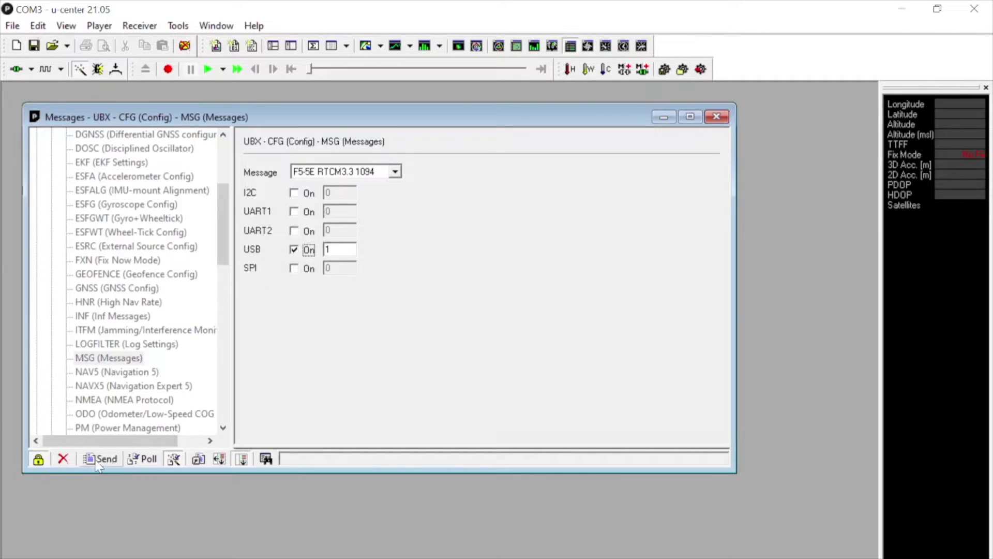
- Enable RTCM3.3 message 1230 on USB at rate 1 and send it
{"action": "left_click", "coordinate": [395, 172]}
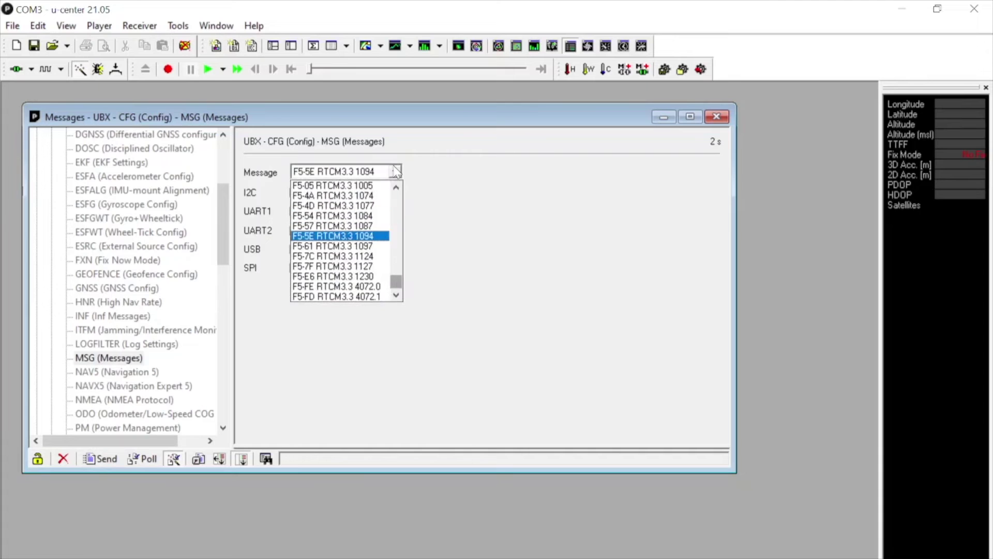
{"action": "left_click", "coordinate": [378, 276]}
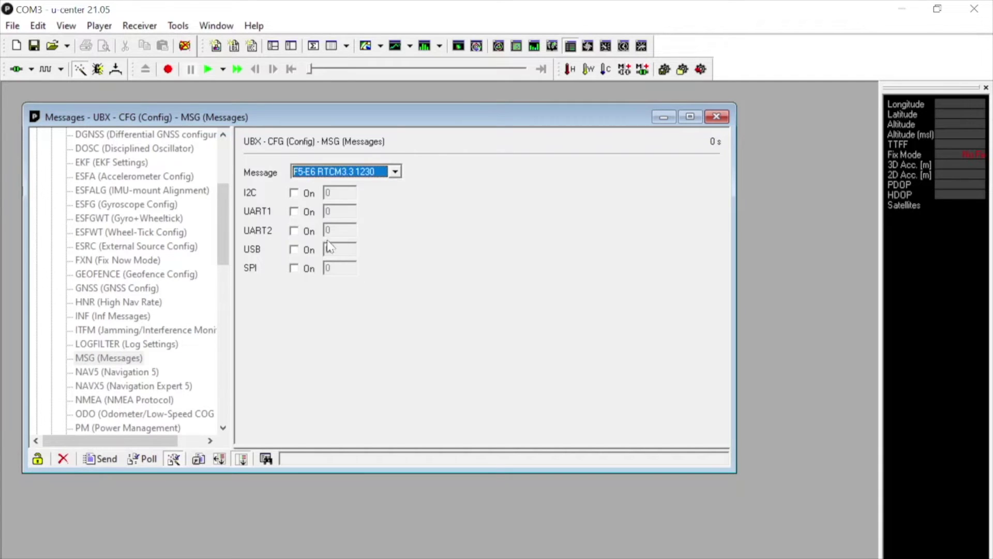
{"action": "left_click", "coordinate": [295, 250]}
{"action": "left_click", "coordinate": [104, 460]}
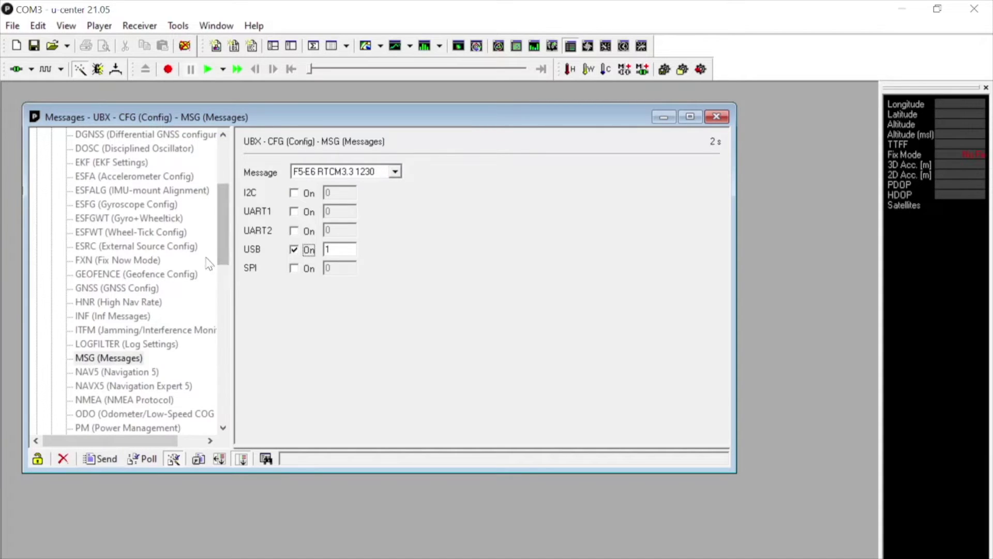
{"action": "left_click_drag", "start_coordinate": [221, 241], "coordinate": [224, 259]}
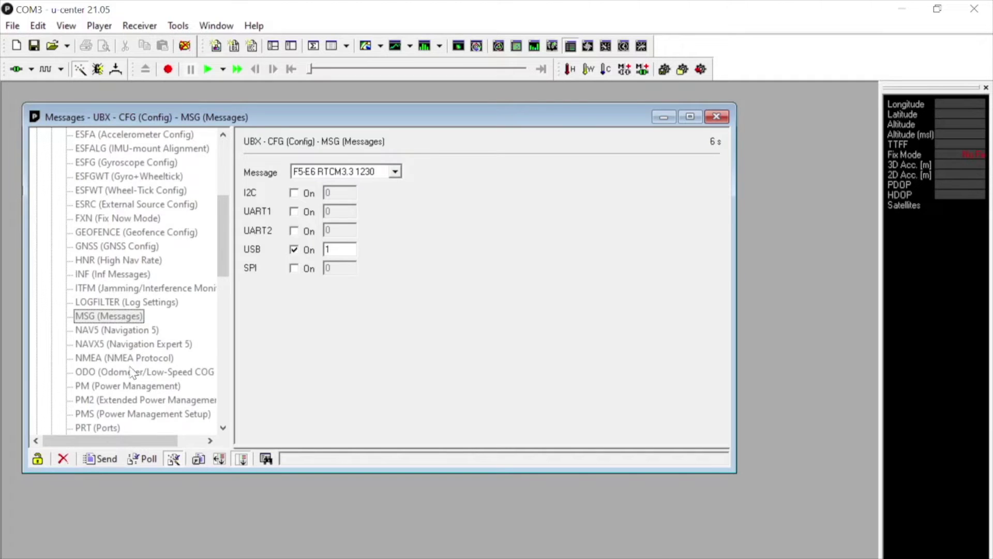
- Set the NAV5 dynamic model to 2 - Stationary and send it to the receiver
{"action": "left_click", "coordinate": [136, 331]}
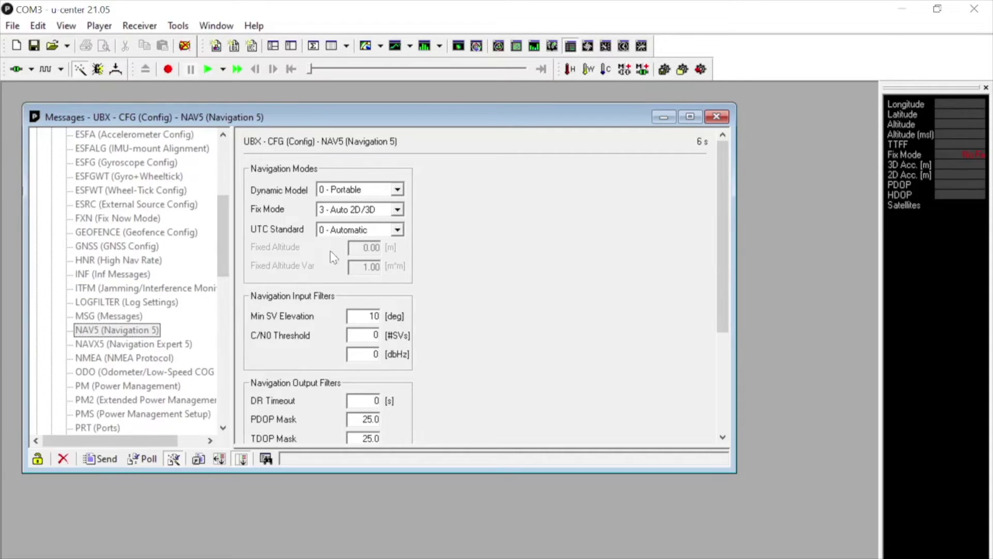
{"action": "left_click", "coordinate": [398, 188]}
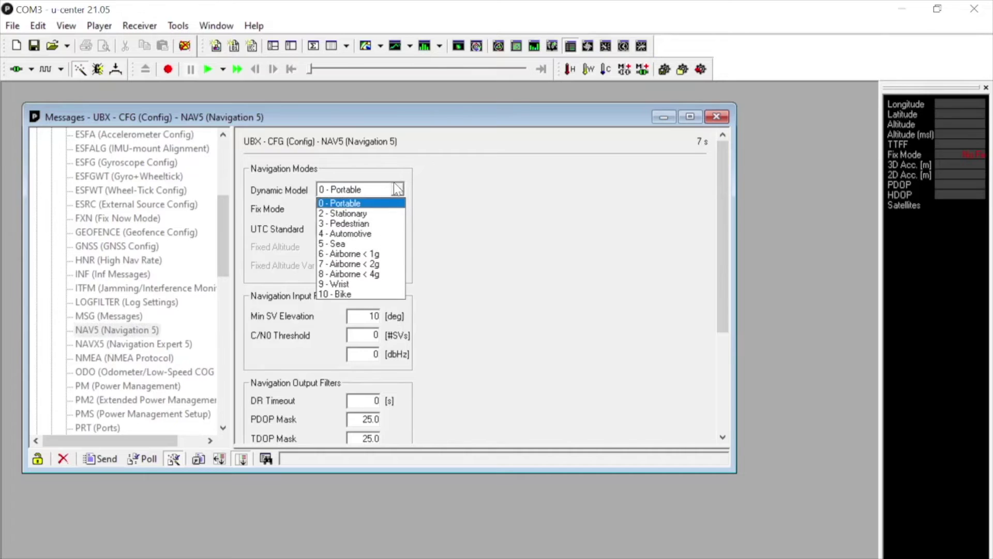
{"action": "left_click", "coordinate": [394, 212]}
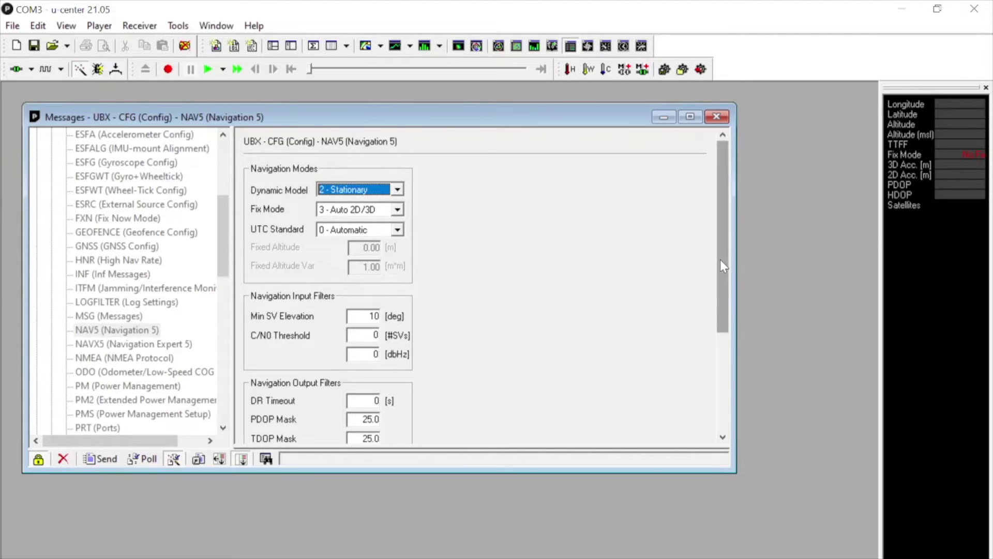
{"action": "mouse_move", "coordinate": [721, 263]}
{"action": "left_mouse_down"}
{"action": "mouse_move", "coordinate": [723, 357]}
{"action": "mouse_move", "coordinate": [727, 264]}
{"action": "left_mouse_up"}
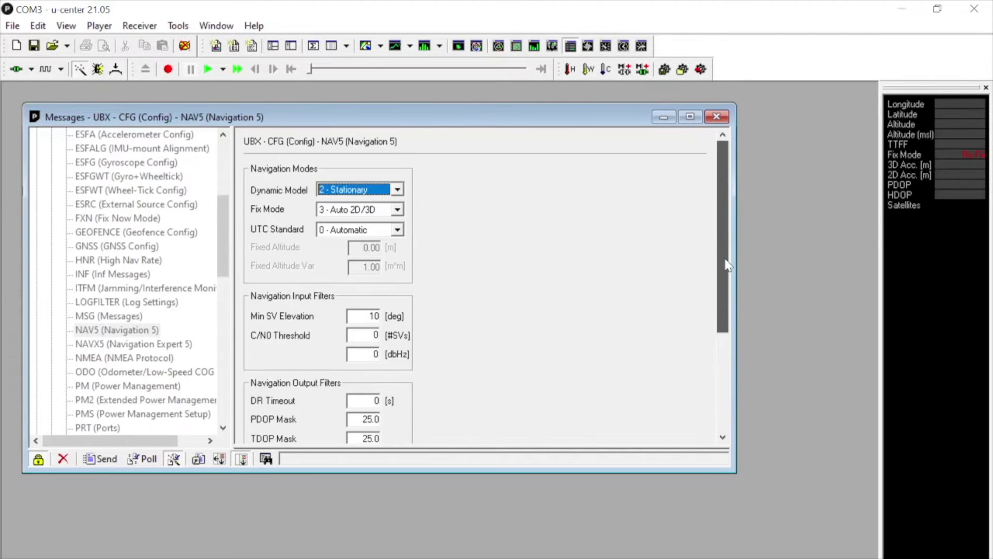
{"action": "left_click", "coordinate": [99, 458]}
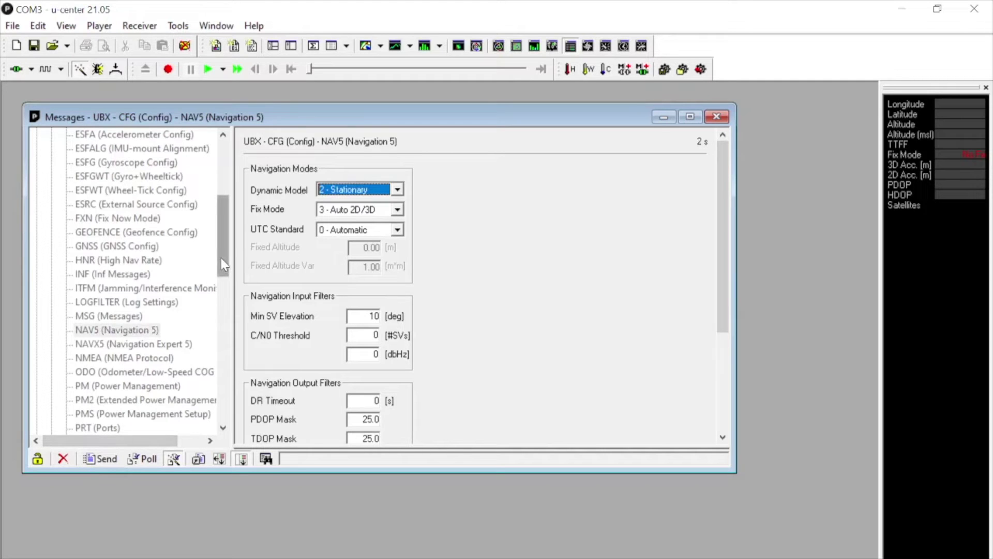
{"action": "left_click_drag", "start_coordinate": [224, 265], "coordinate": [227, 300]}
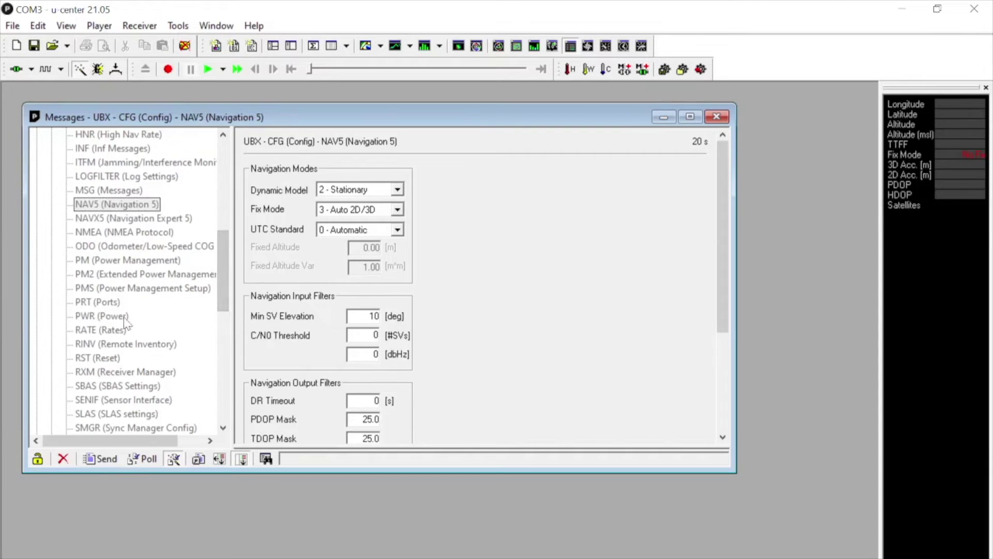
{"action": "left_click", "coordinate": [117, 302]}
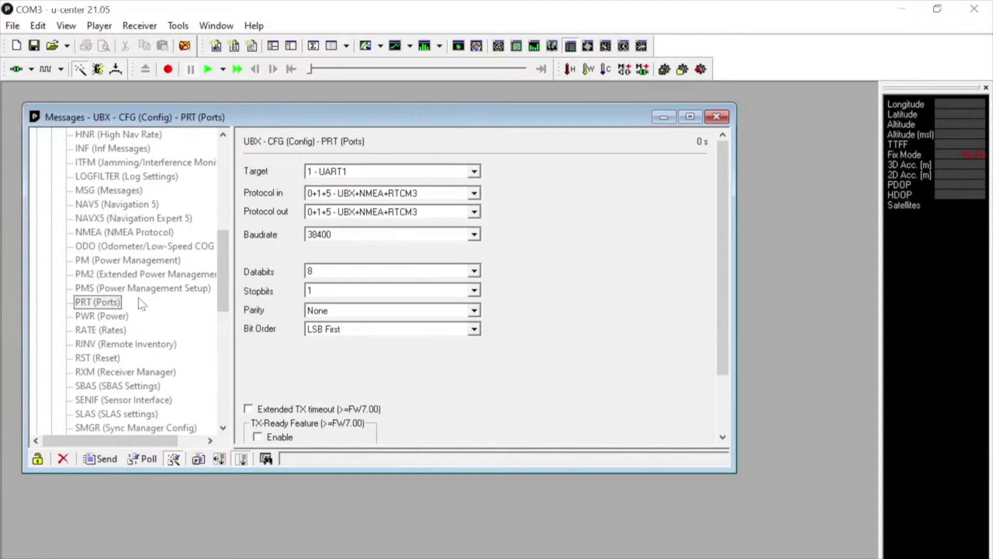
- Choose 3 - USB as the PRT target, showing UBX+NMEA+RTCM3 in and out
{"action": "left_click", "coordinate": [475, 172]}
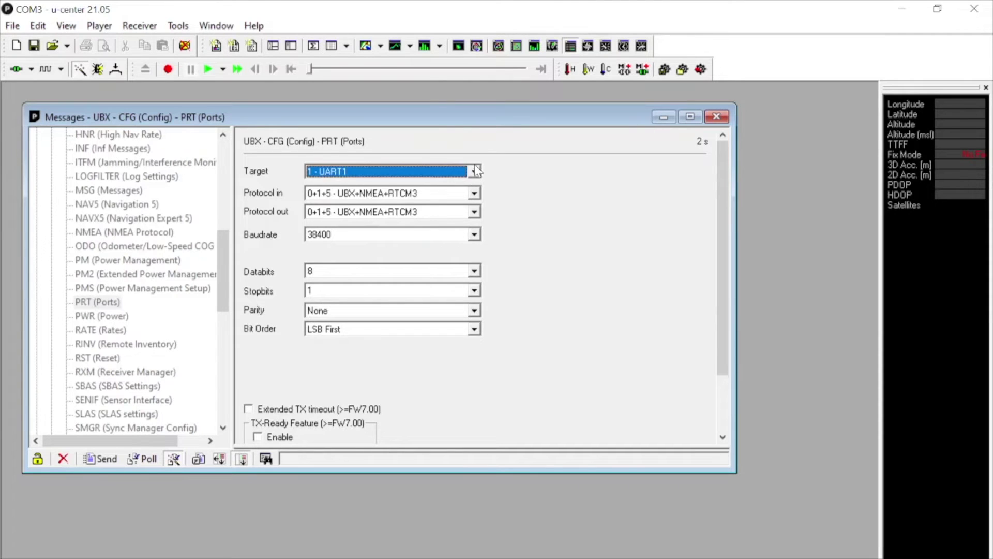
{"action": "left_click", "coordinate": [475, 172]}
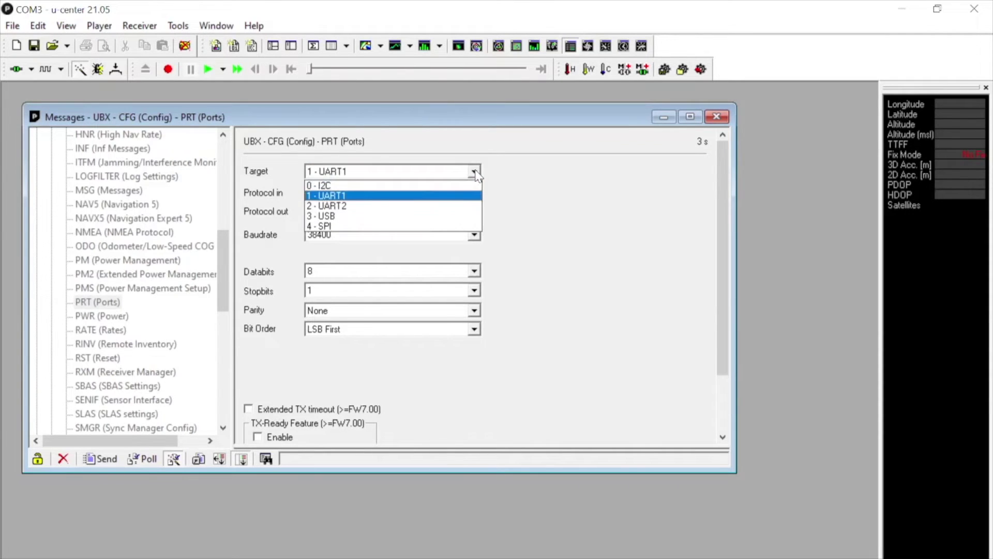
{"action": "left_click", "coordinate": [434, 218]}
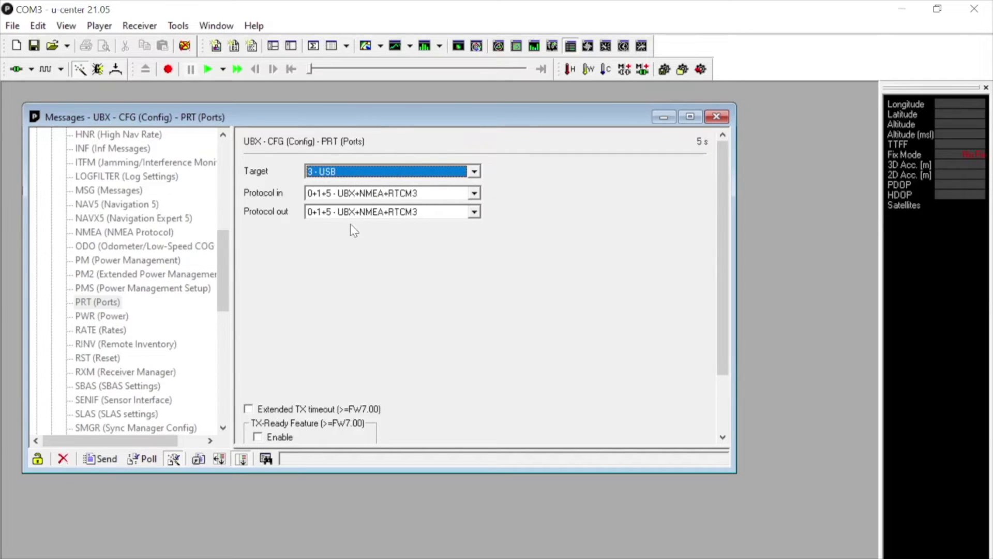
{"action": "left_click_drag", "start_coordinate": [230, 267], "coordinate": [230, 283]}
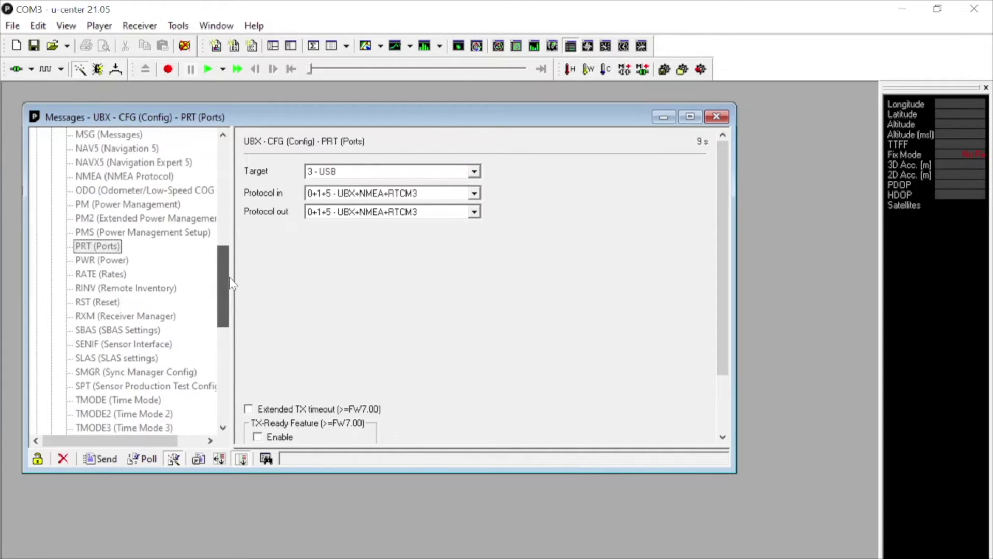
{"action": "left_click_drag", "start_coordinate": [232, 283], "coordinate": [233, 298]}
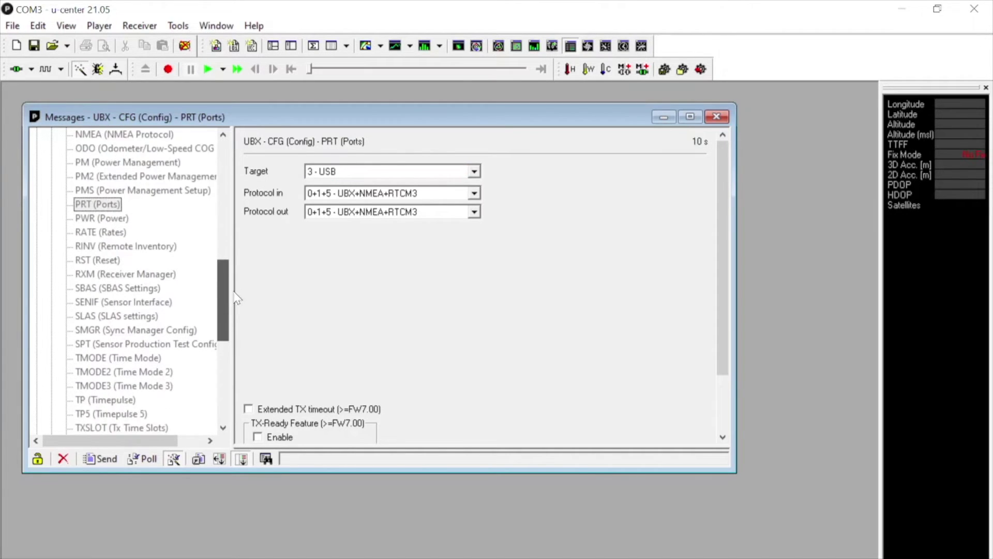
{"action": "left_click", "coordinate": [146, 385]}
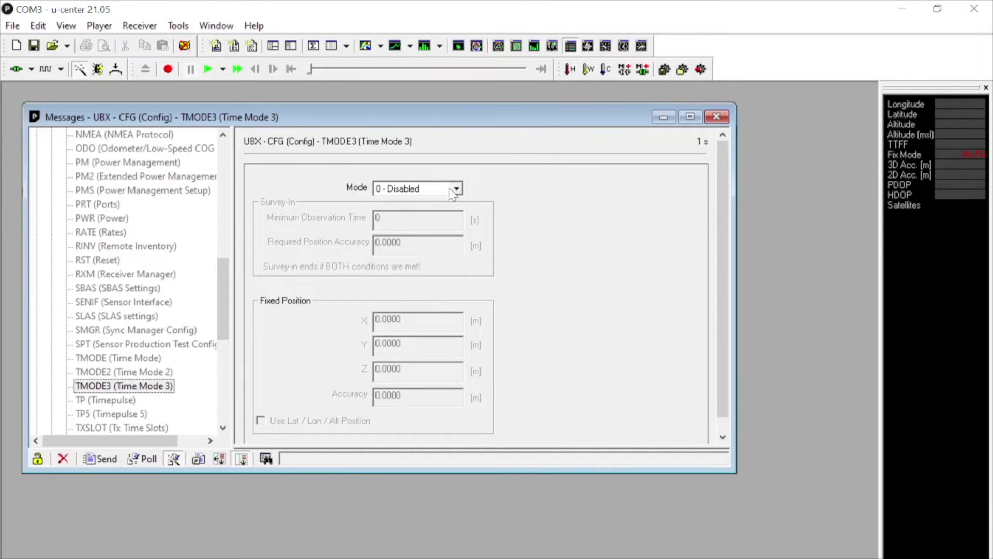
- Set TMODE3 to 1 - Survey-in with 180 s minimum observation and 5 m accuracy, and send
{"action": "left_click", "coordinate": [456, 188]}
{"action": "left_click", "coordinate": [454, 213]}
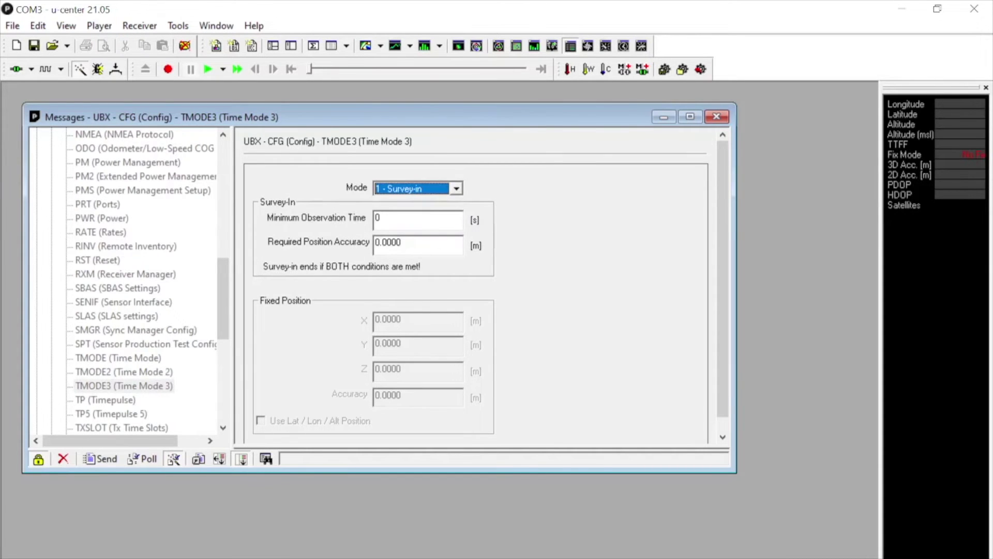
{"action": "key", "text": "Tab"}
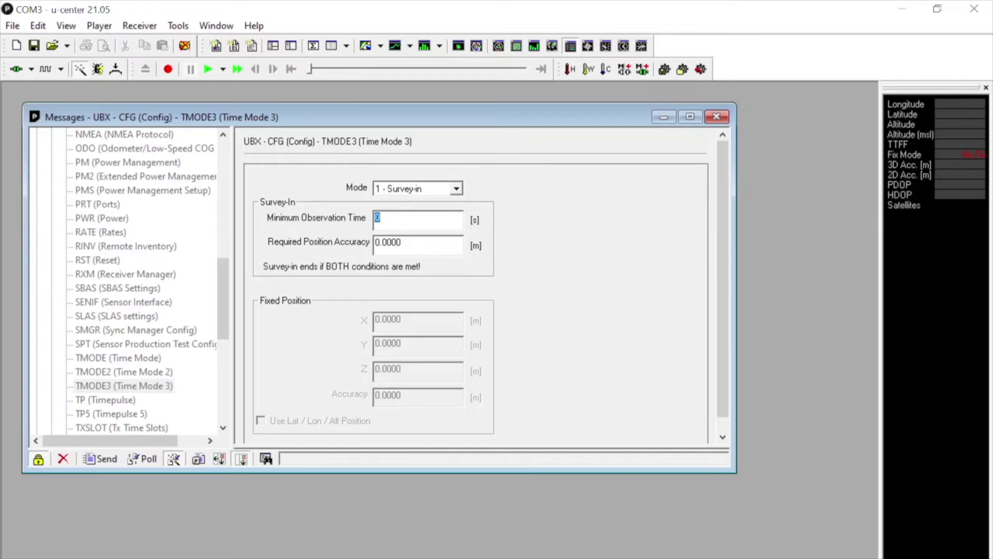
{"action": "type", "text": "180"}
{"action": "key", "text": "Tab"}
{"action": "type", "text": "5"}
{"action": "left_click", "coordinate": [104, 459]}
{"action": "left_click_drag", "start_coordinate": [218, 299], "coordinate": [220, 194]}
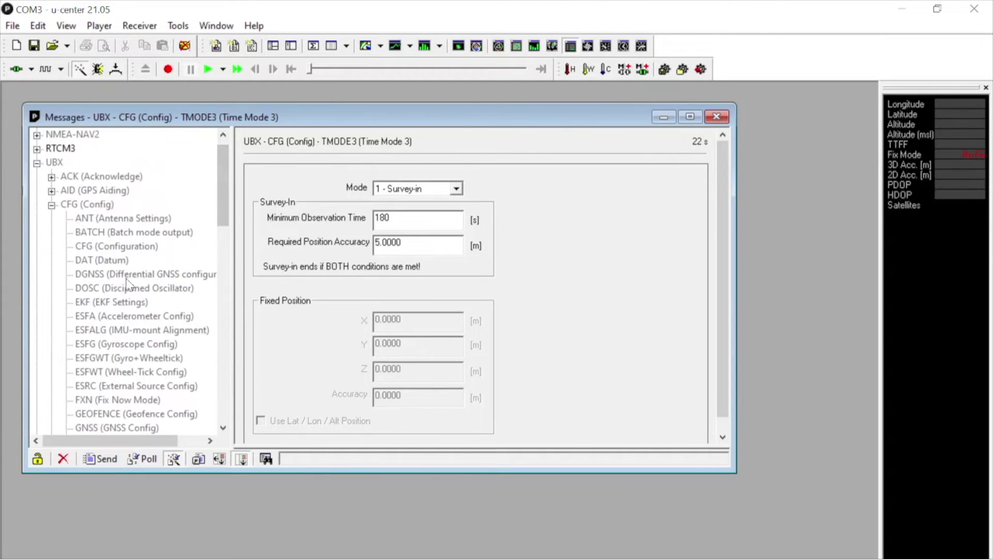
{"action": "left_click", "coordinate": [123, 248]}
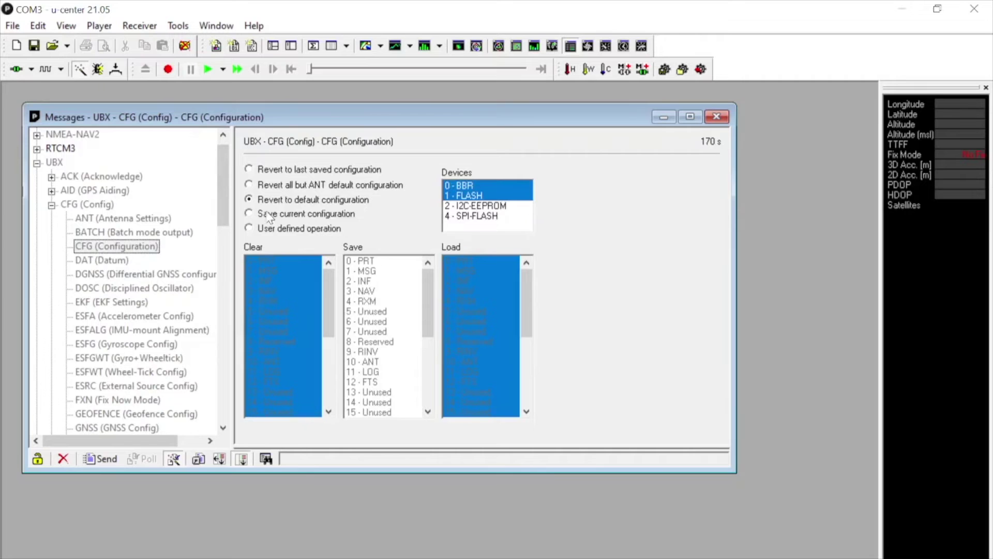
- Save the current configuration to BBR, FLASH, I2C-EEPROM and SPI-FLASH
{"action": "left_click", "coordinate": [268, 214]}
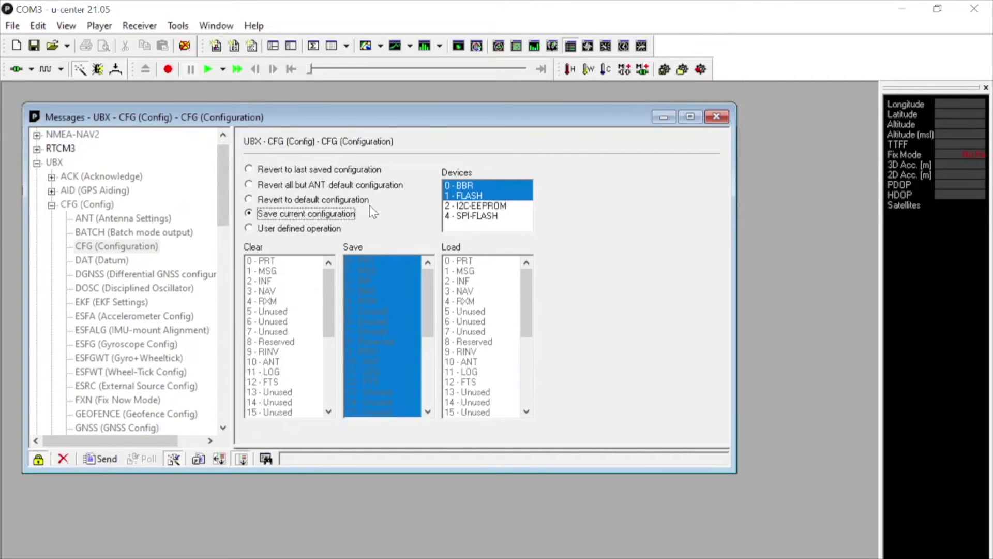
{"action": "left_click", "coordinate": [490, 216], "text": "shift"}
{"action": "left_click", "coordinate": [482, 185], "text": "shift"}
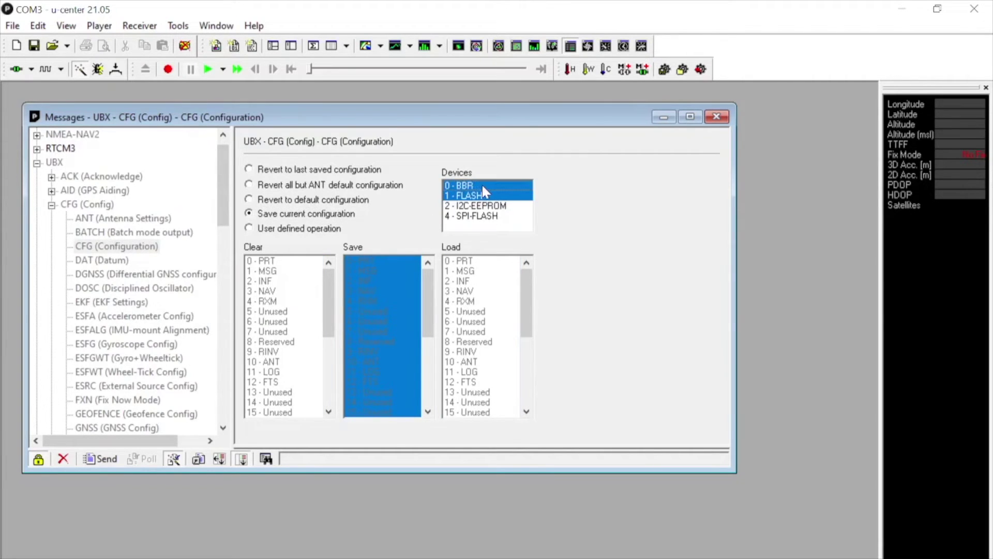
{"action": "left_click", "coordinate": [481, 207]}
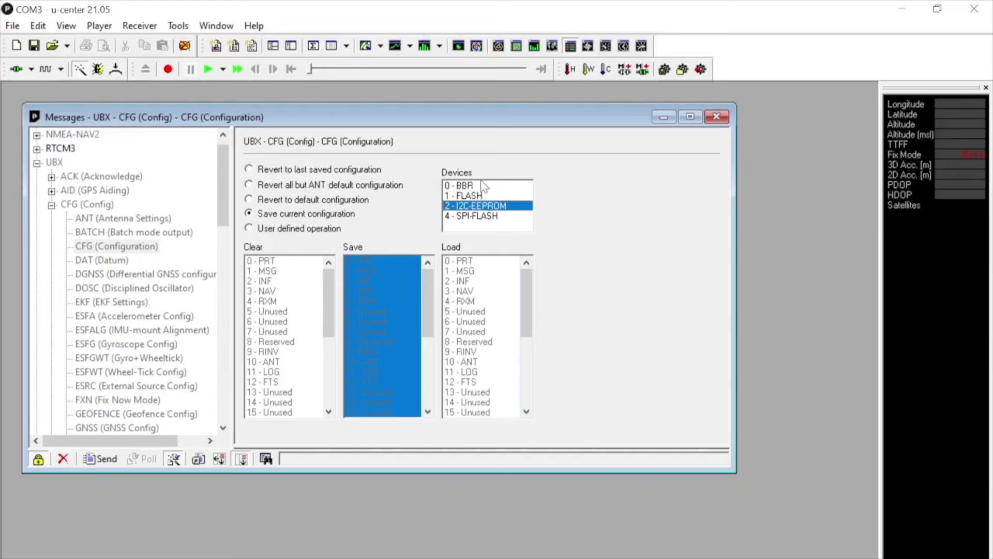
{"action": "left_click", "coordinate": [484, 187], "text": "shift"}
{"action": "left_click", "coordinate": [487, 215], "text": "ctrl"}
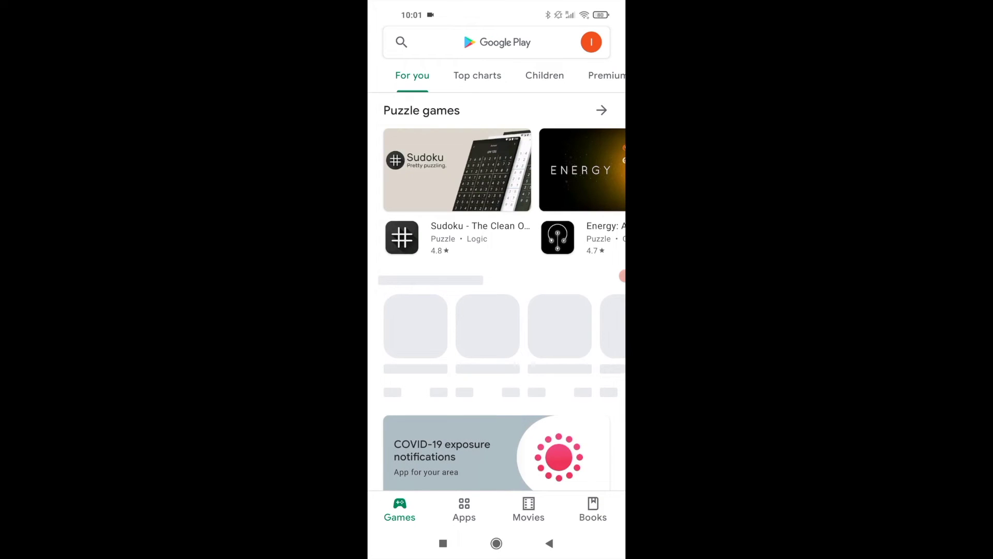
- Search Google Play for ycserver and open the NTRIP server and client app page
{"action": "left_click", "coordinate": [497, 42]}
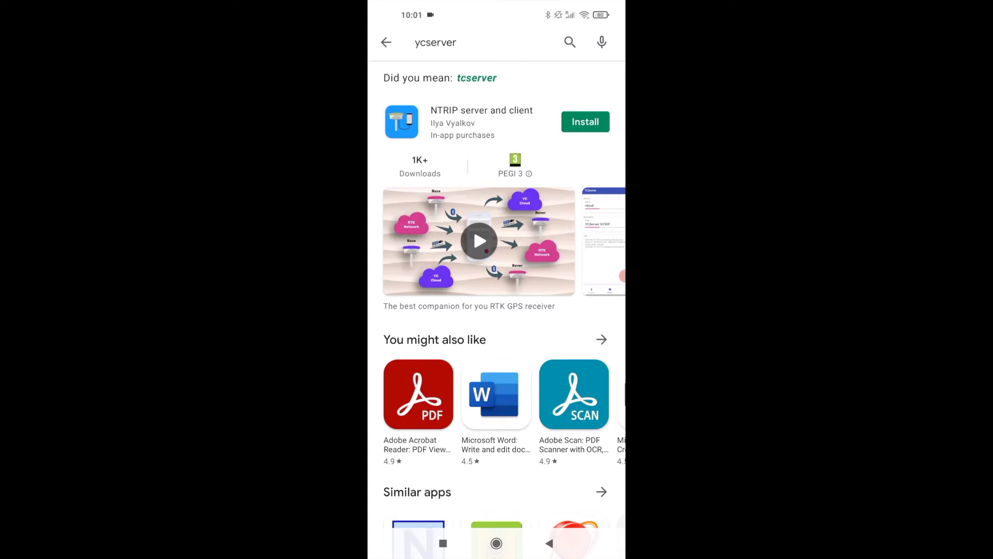
{"action": "left_click", "coordinate": [481, 122]}
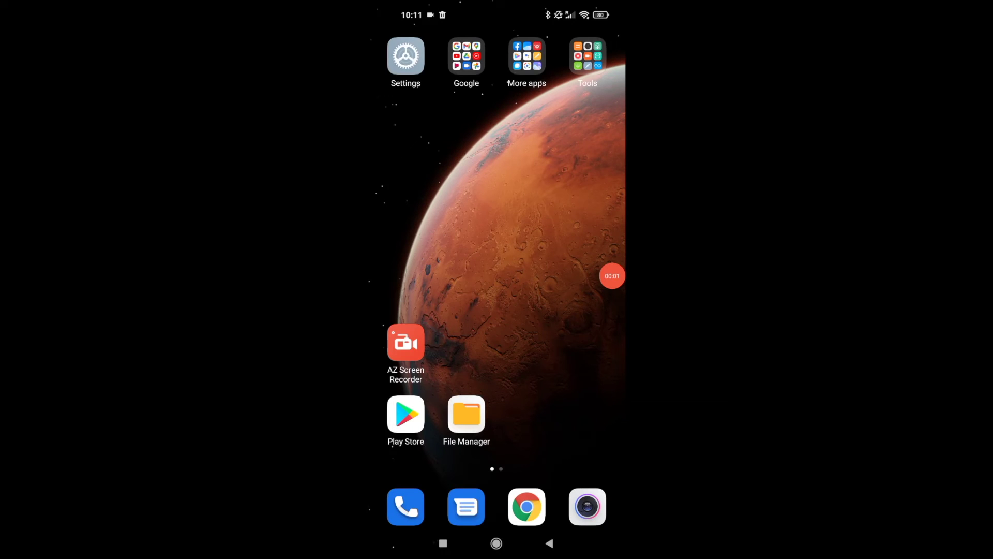
{"action": "scroll", "coordinate": [497, 259], "scroll_direction": "right", "scroll_amount": 5}
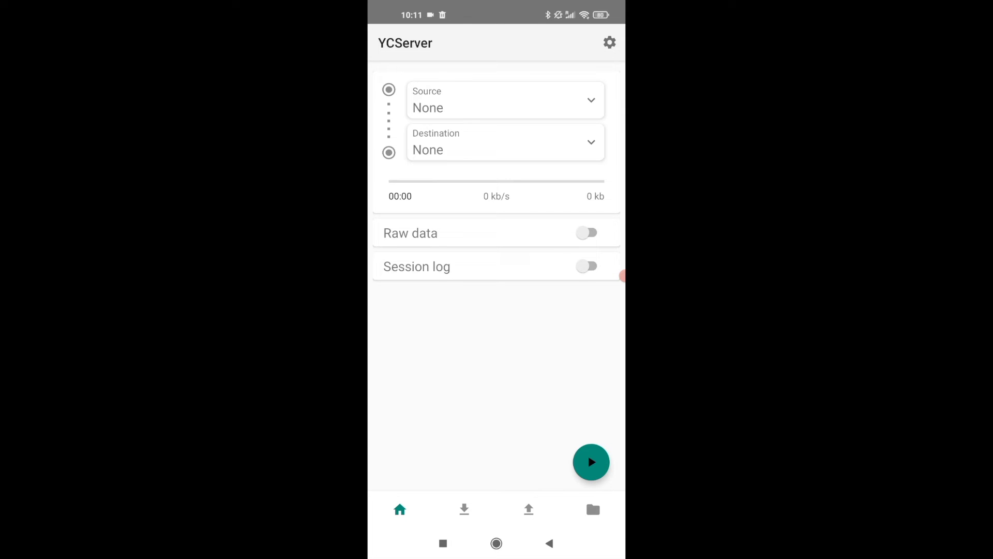
- Add a Serial source named ArduSimple at 115200 baud, then begin a new destination
{"action": "left_click", "coordinate": [465, 510]}
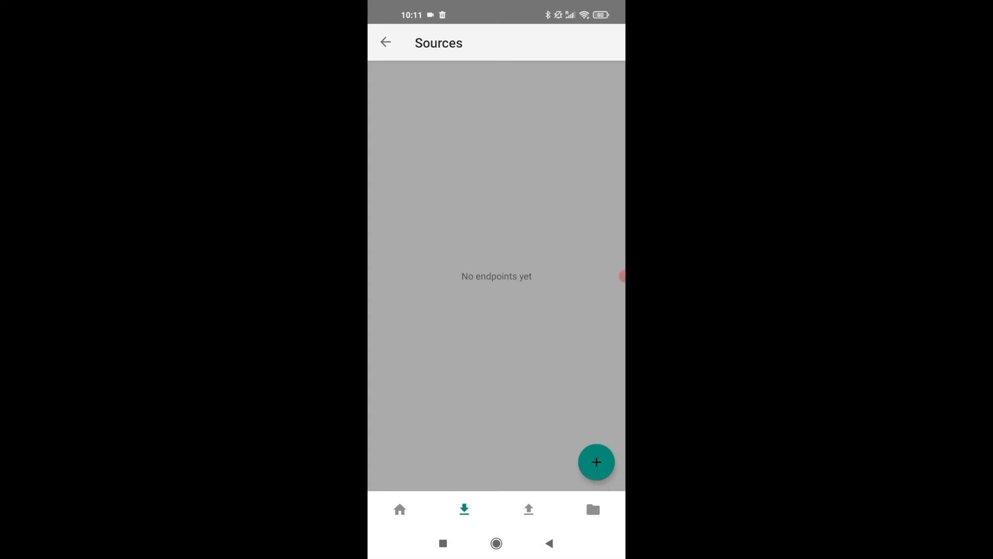
{"action": "left_click", "coordinate": [597, 462]}
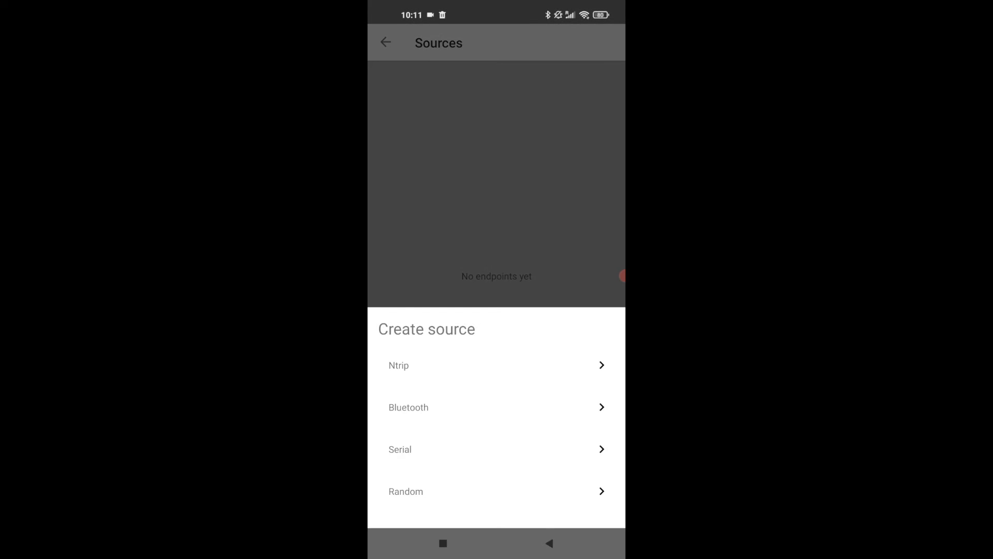
{"action": "left_click", "coordinate": [532, 449]}
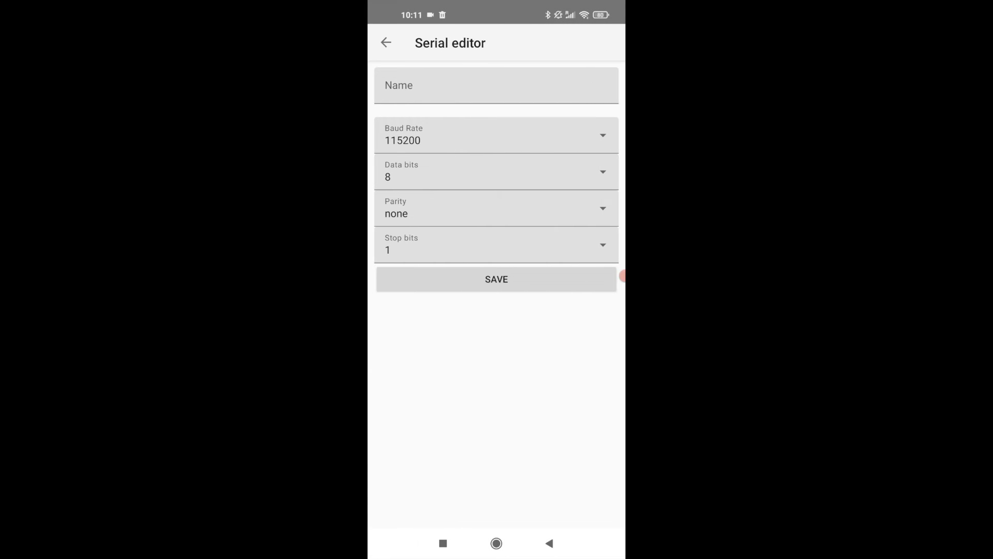
{"action": "left_click", "coordinate": [496, 87]}
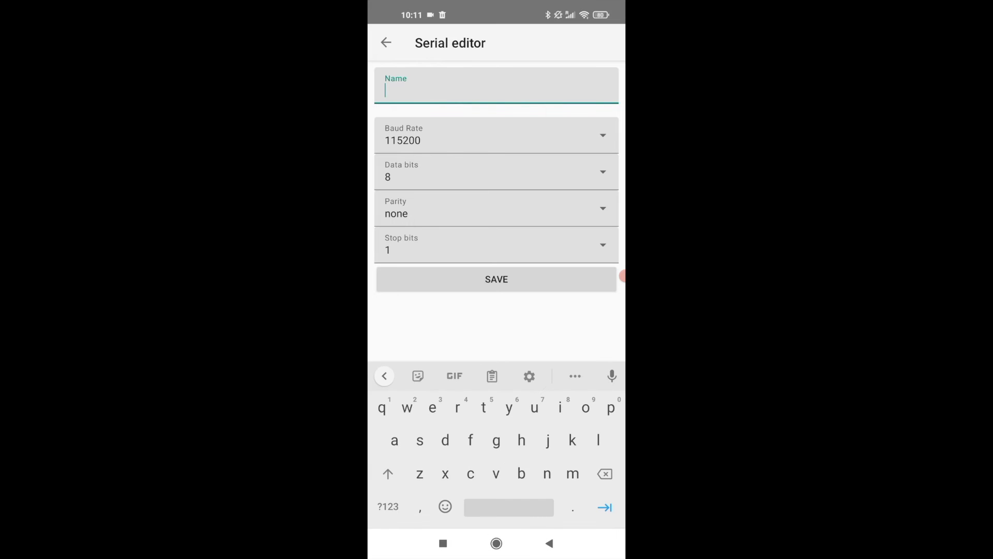
{"action": "type", "text": "Ard"}
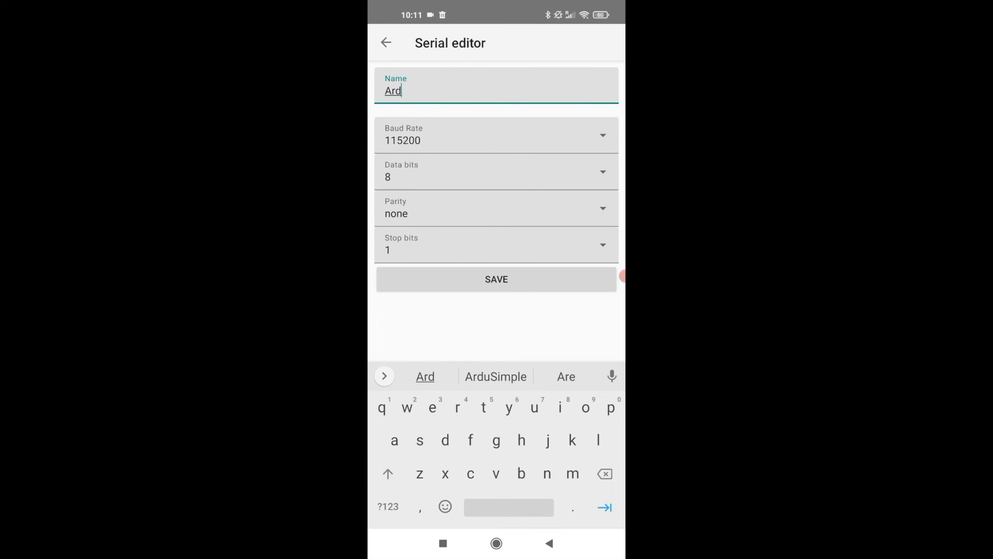
{"action": "left_click", "coordinate": [496, 376]}
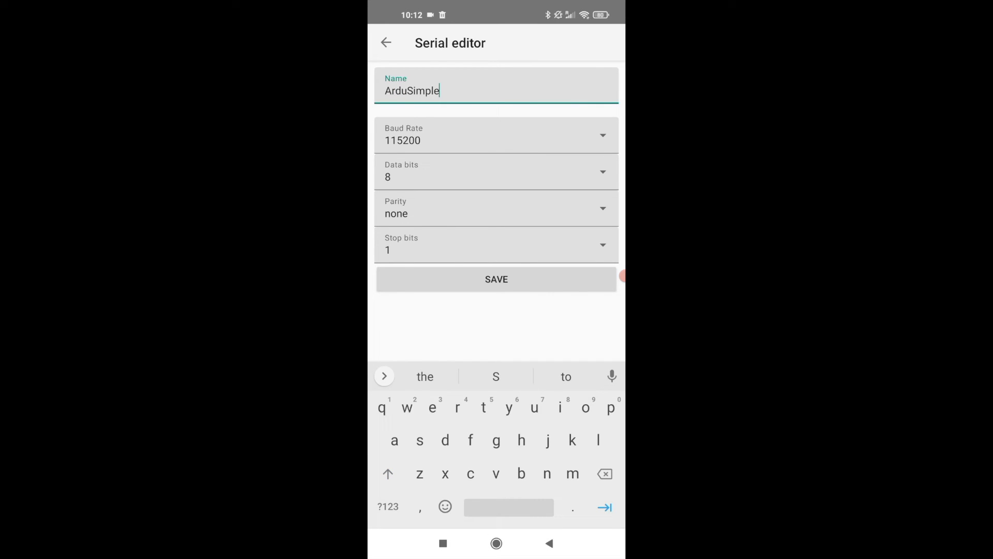
{"action": "left_click", "coordinate": [497, 279]}
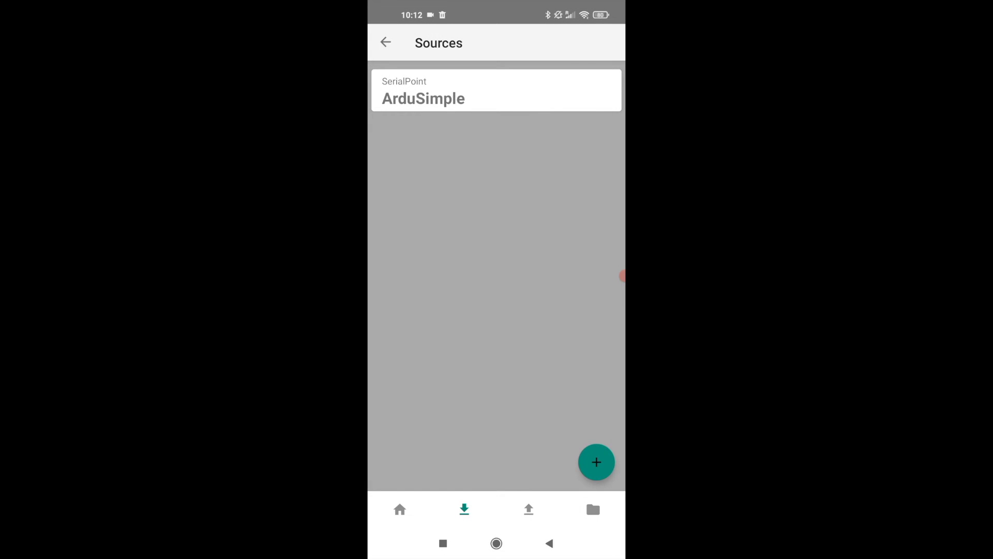
{"action": "left_click", "coordinate": [529, 510]}
{"action": "left_click", "coordinate": [597, 462]}
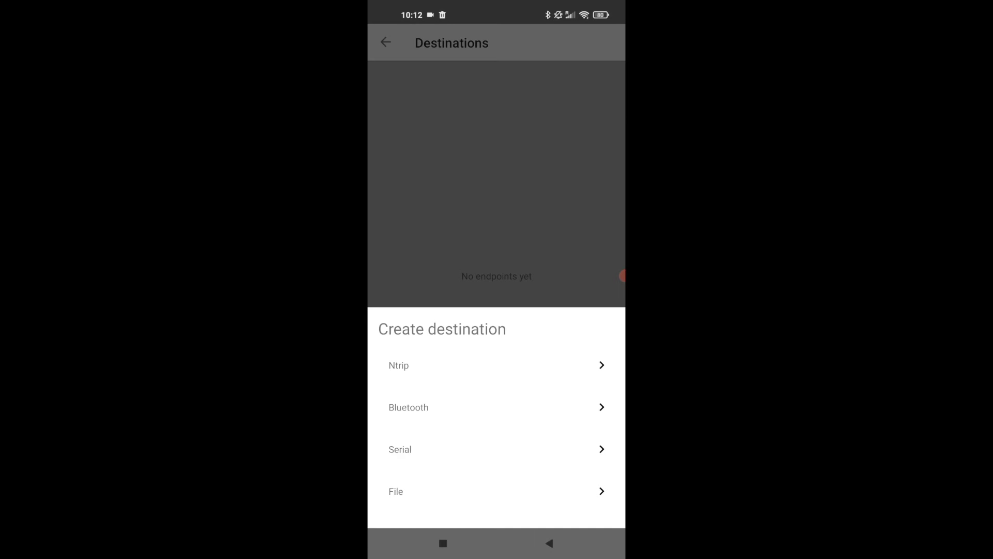
- Create an NTRIP destination named yccaster with host yccaster.com and port 2101
{"action": "left_click", "coordinate": [601, 365]}
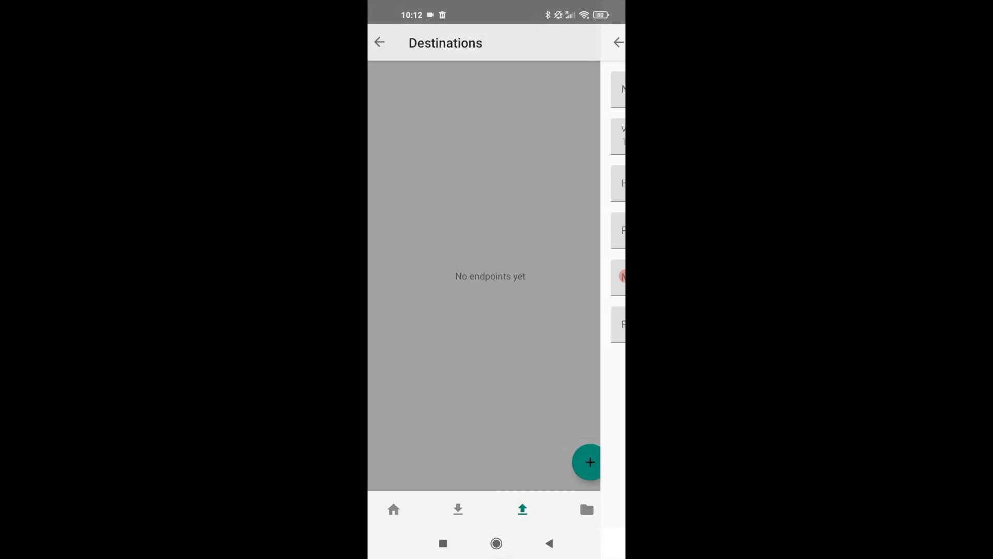
{"action": "left_click", "coordinate": [494, 89]}
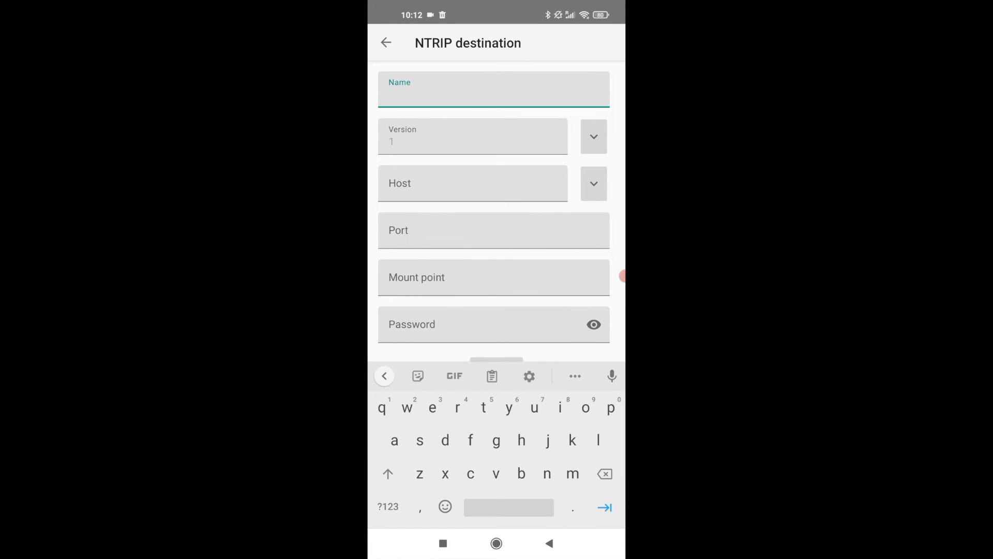
{"action": "type", "text": "ycc"}
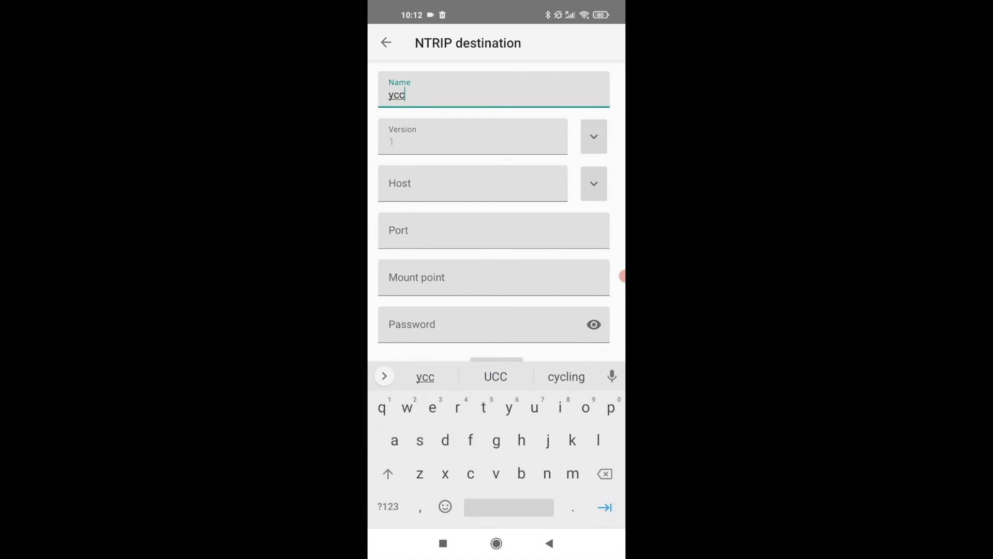
{"action": "type", "text": "as"}
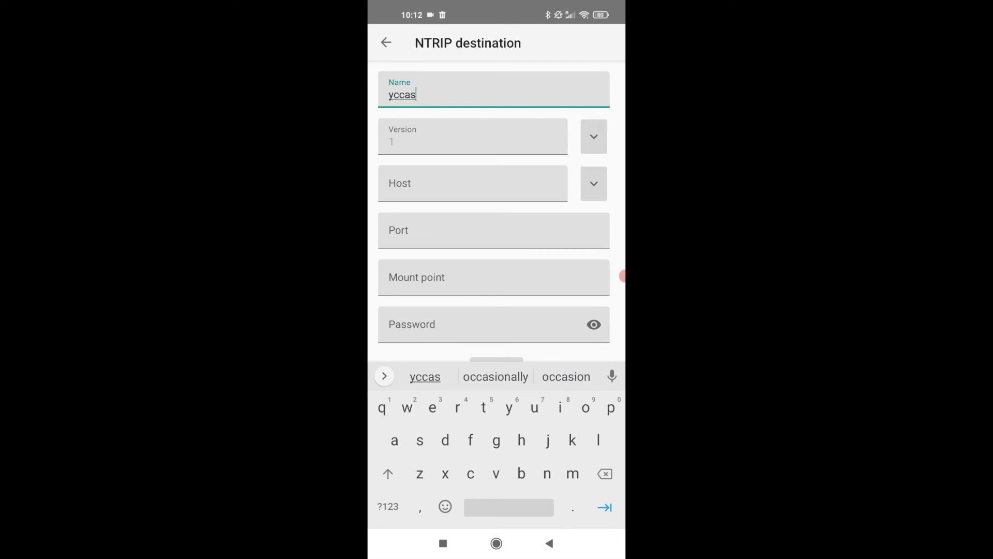
{"action": "type", "text": "ter"}
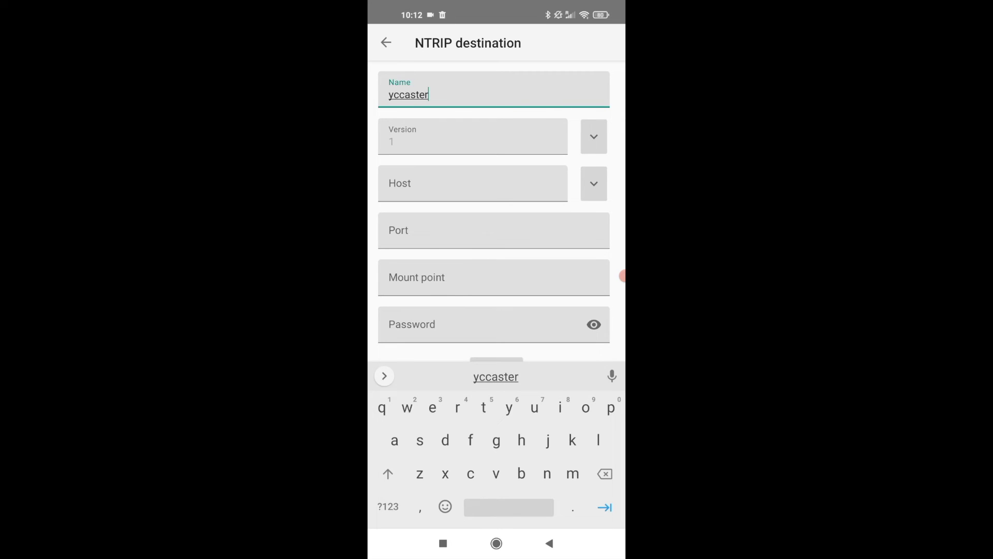
{"action": "key", "text": "Tab"}
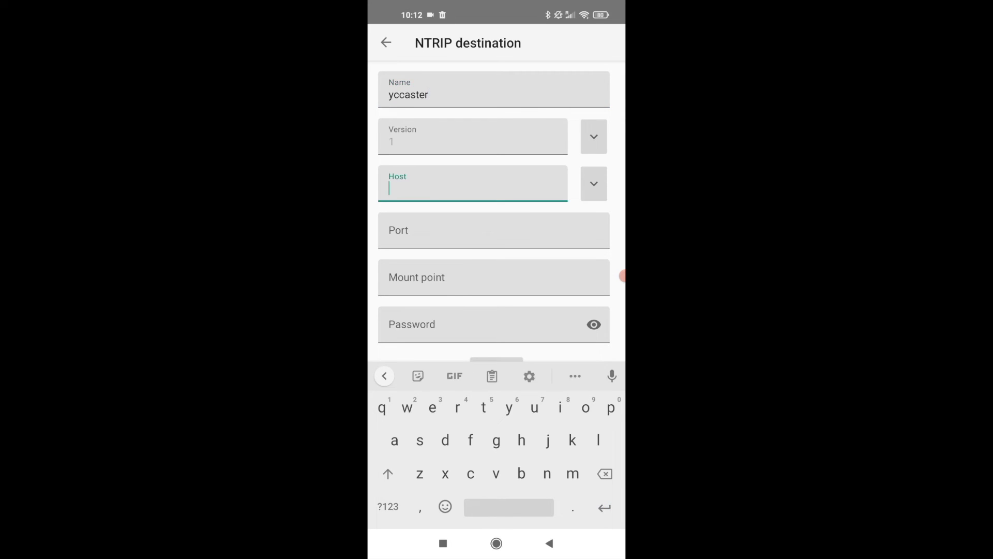
{"action": "type", "text": "yc"}
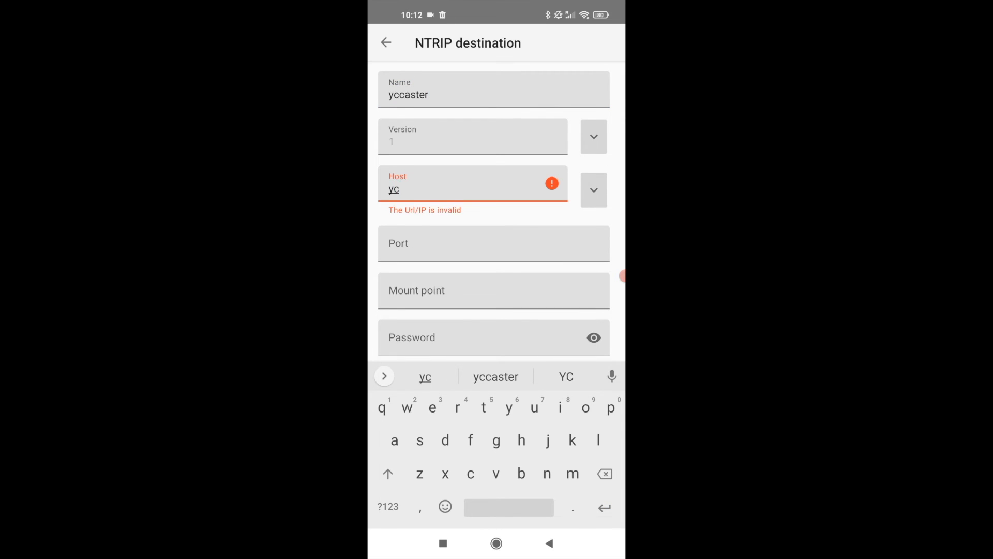
{"action": "type", "text": "cas"}
{"action": "left_click", "coordinate": [496, 377]}
{"action": "type", "text": "."}
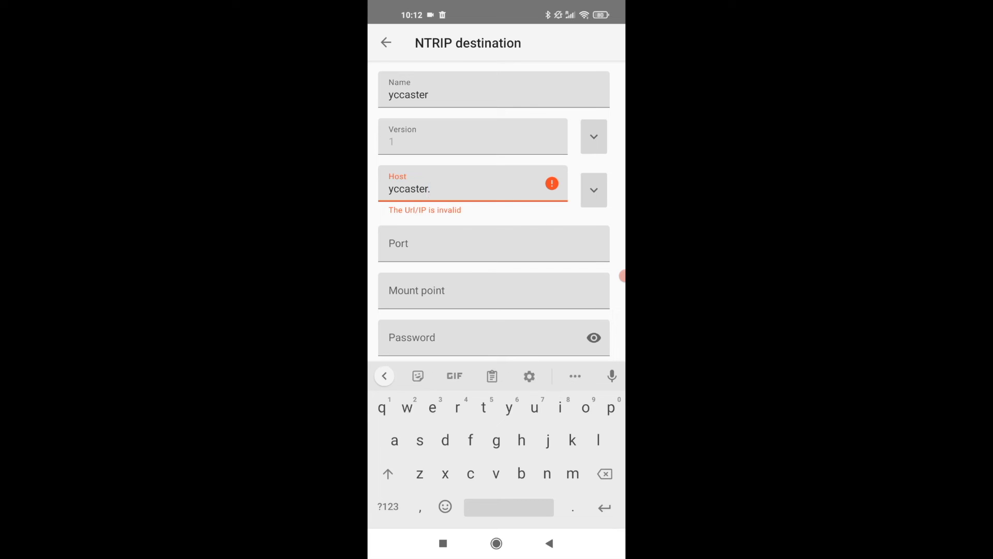
{"action": "type", "text": "com"}
{"action": "left_click", "coordinate": [494, 244]}
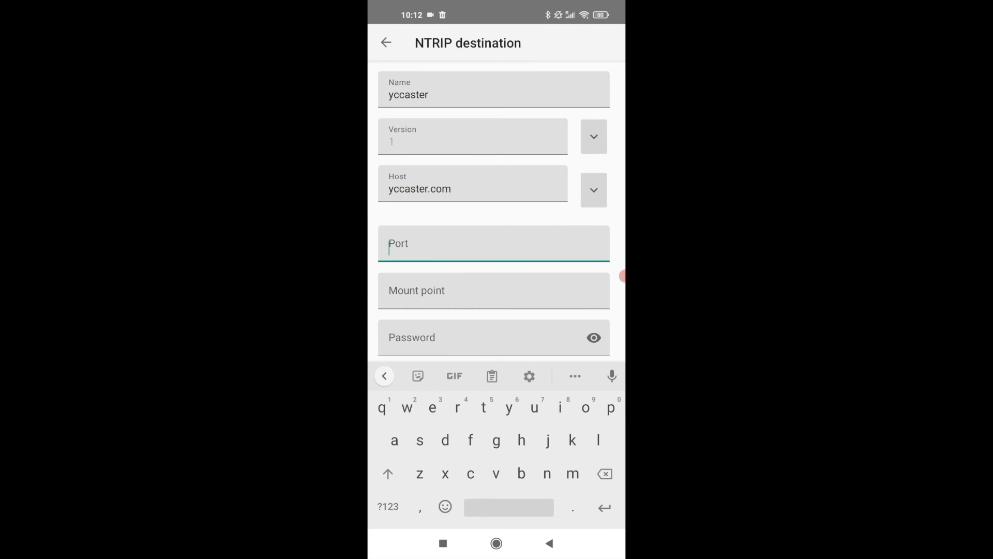
{"action": "type", "text": "22"}
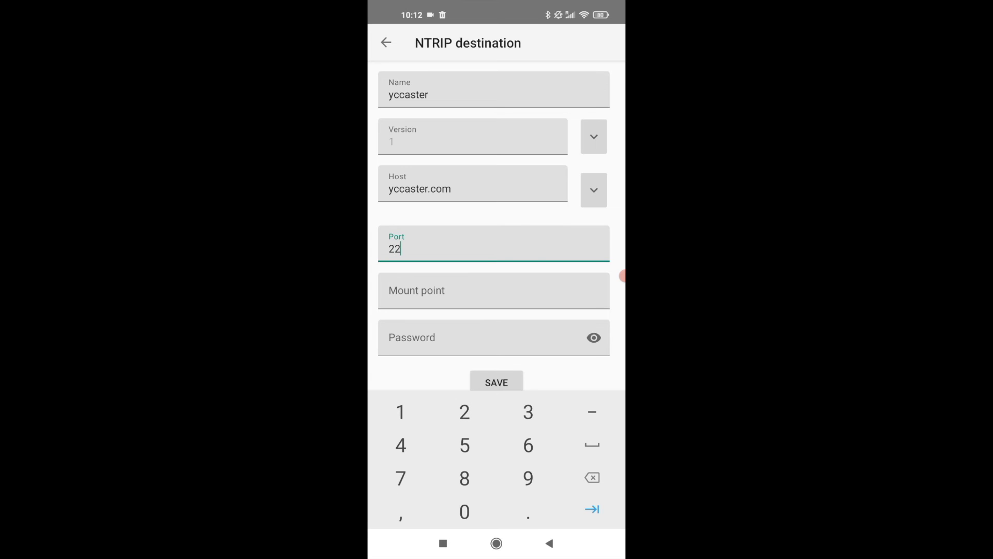
{"action": "key", "text": "BackSpace"}
{"action": "type", "text": "101"}
- Enter the mount point and caster password, save the destination, and return home
{"action": "left_click", "coordinate": [417, 290]}
{"action": "type", "text": "il"}
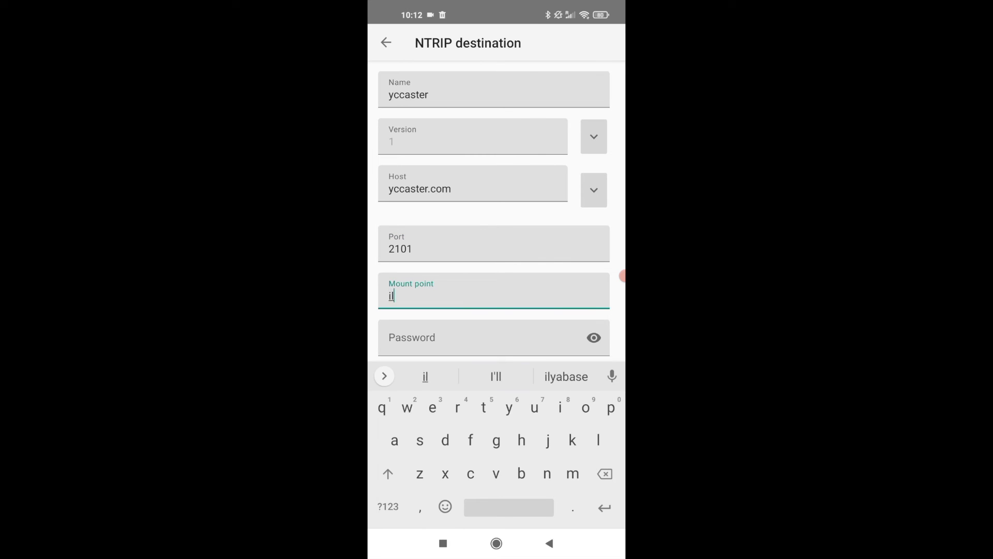
{"action": "left_click", "coordinate": [566, 376]}
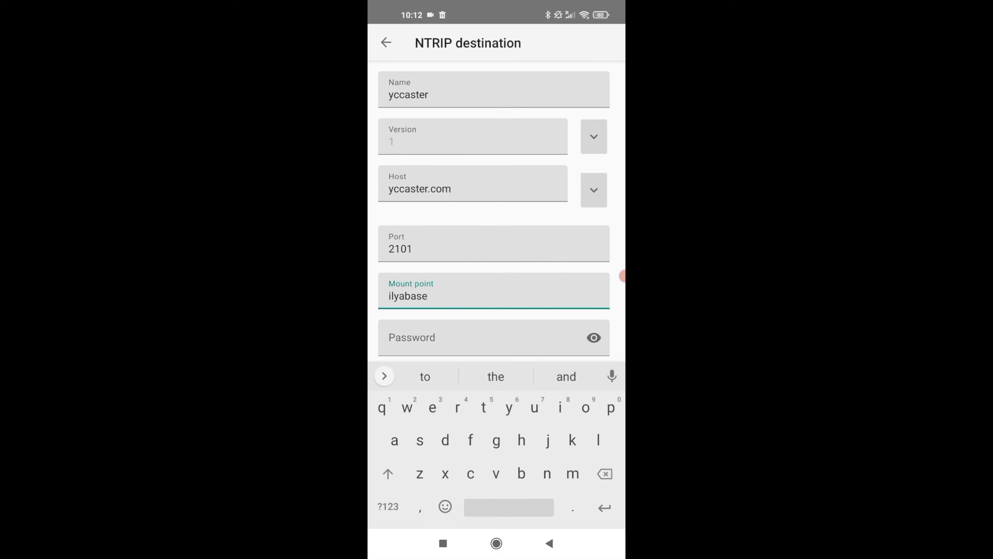
{"action": "left_click", "coordinate": [486, 339]}
{"action": "type", "text": "11111"}
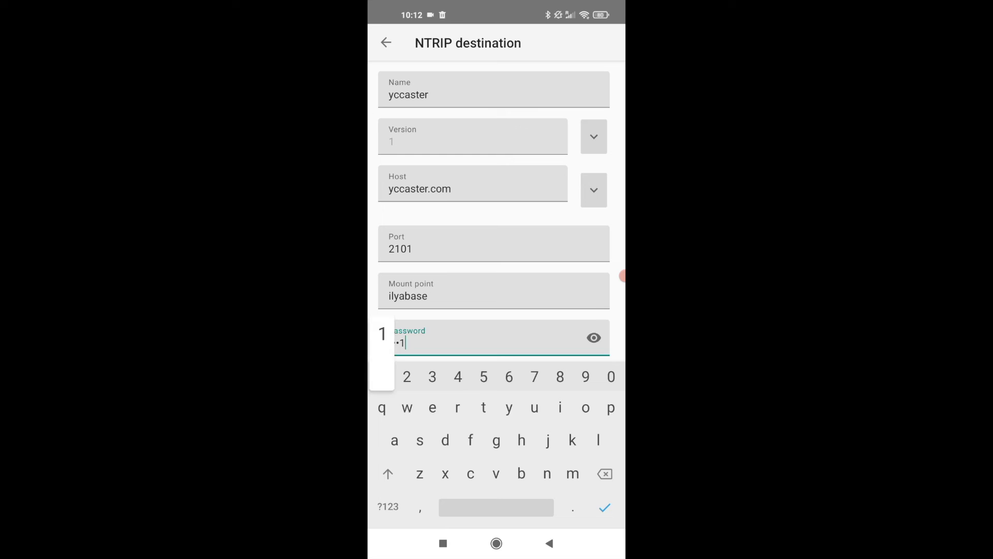
{"action": "key", "text": "Return"}
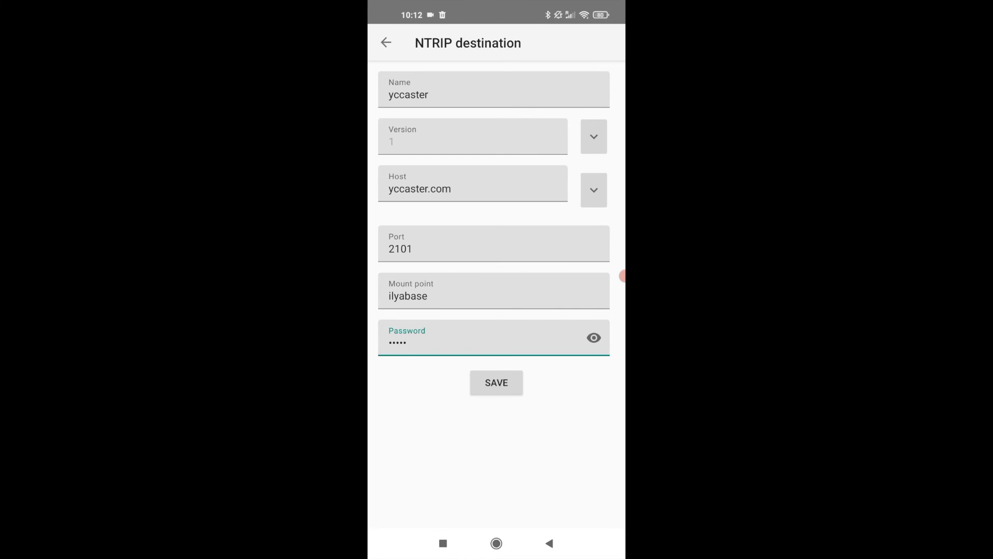
{"action": "left_click", "coordinate": [496, 383]}
{"action": "left_click", "coordinate": [400, 510]}
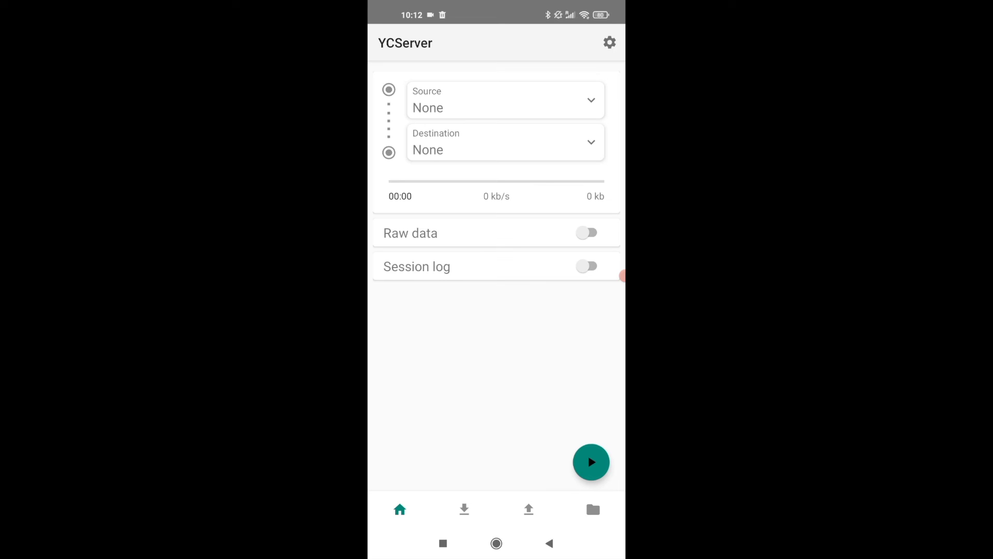
- Stream the ArduSimple source to the yccaster destination and view the raw data
{"action": "left_click", "coordinate": [505, 100]}
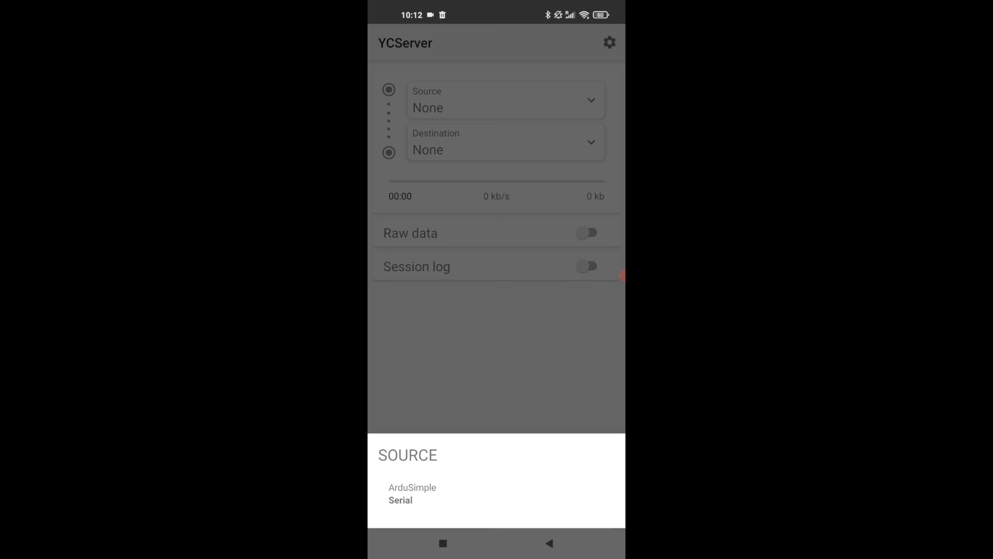
{"action": "left_click", "coordinate": [412, 493]}
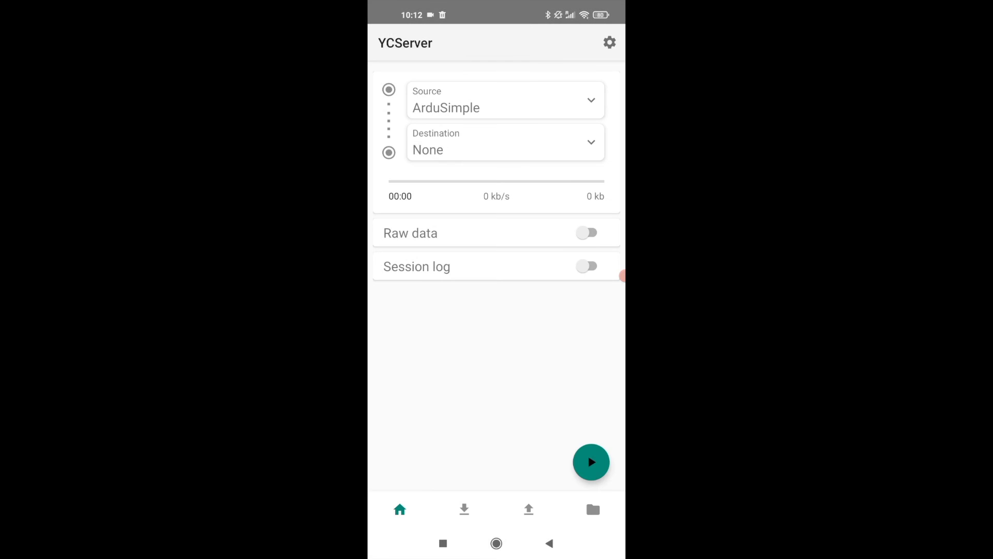
{"action": "left_click", "coordinate": [505, 142]}
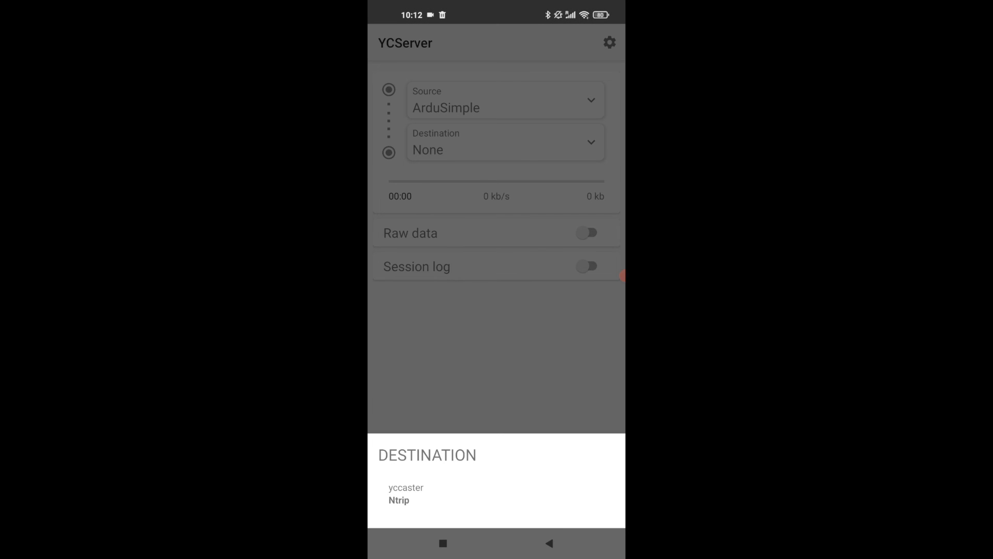
{"action": "left_click", "coordinate": [406, 493]}
{"action": "left_click", "coordinate": [591, 462]}
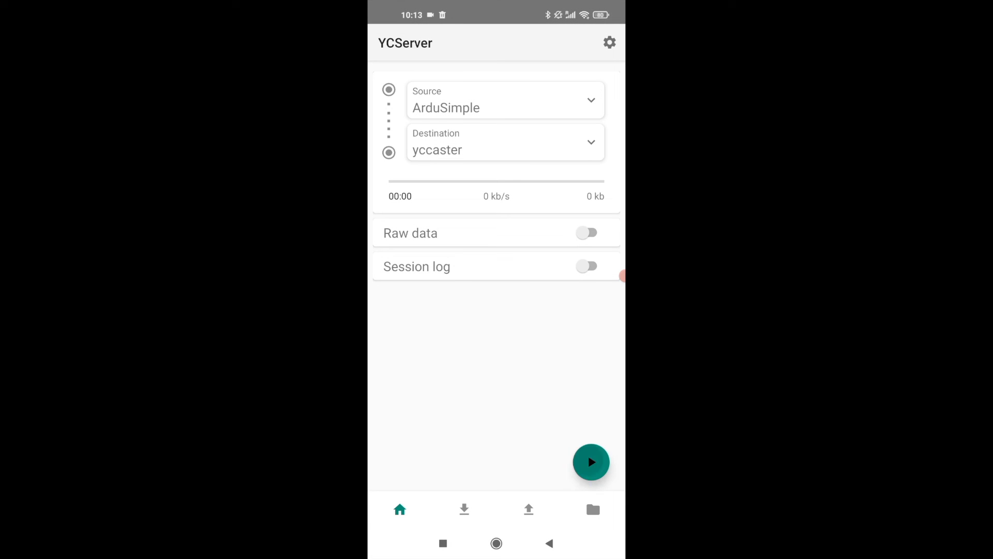
{"action": "left_click", "coordinate": [587, 233]}
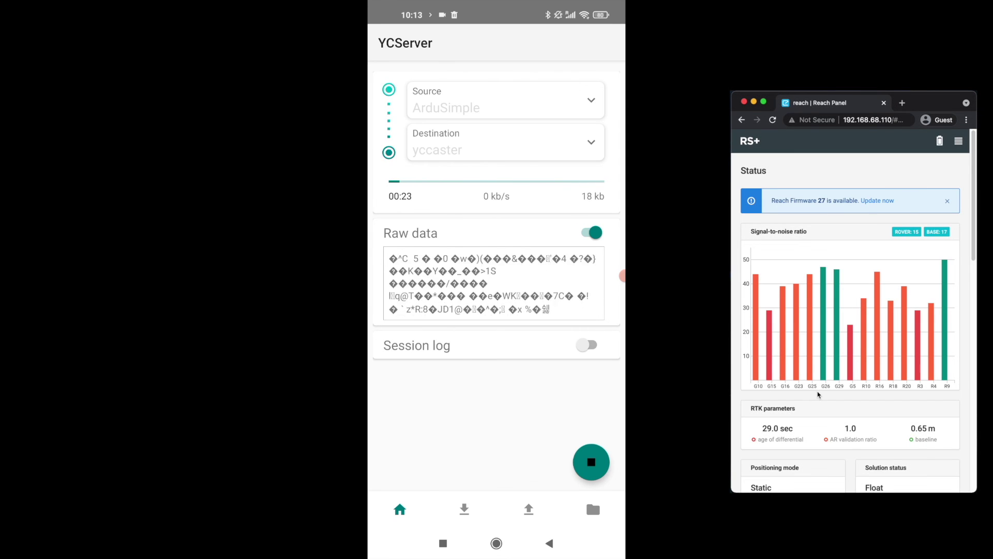
- Watch the stream continue while the rover's Reach Panel changes from Float to Fix
{"action": "scroll", "coordinate": [822, 393], "scroll_direction": "down", "scroll_amount": 2}
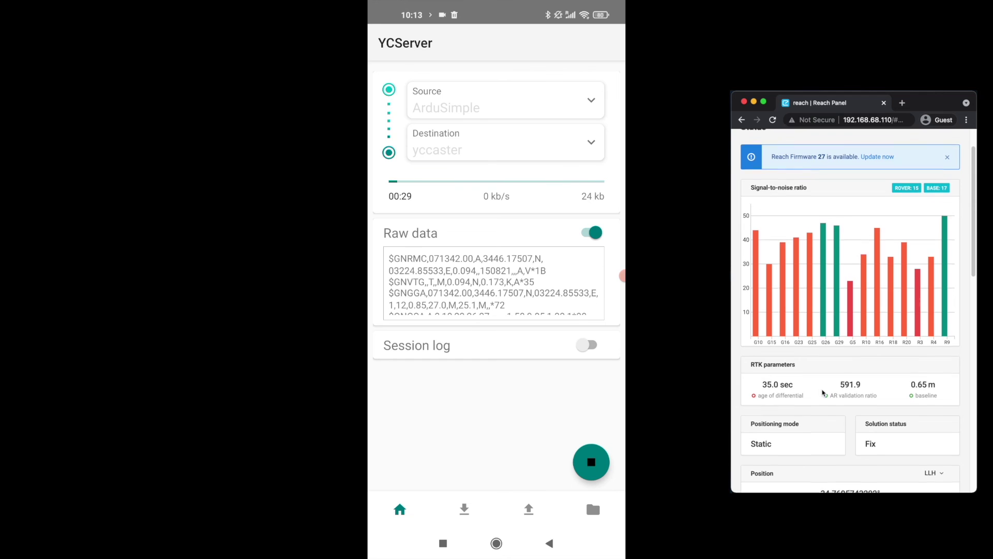
{"action": "scroll", "coordinate": [822, 393], "scroll_direction": "up", "scroll_amount": 2}
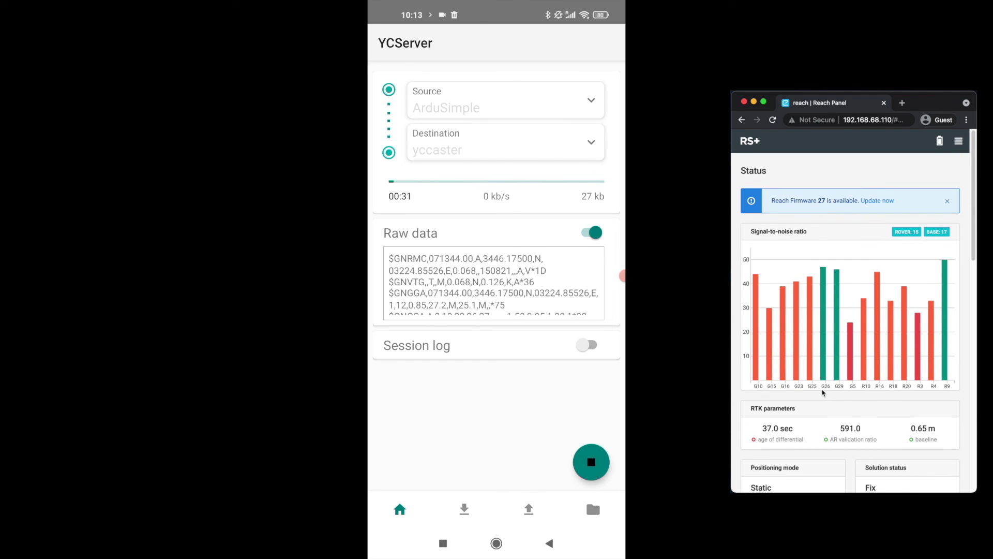